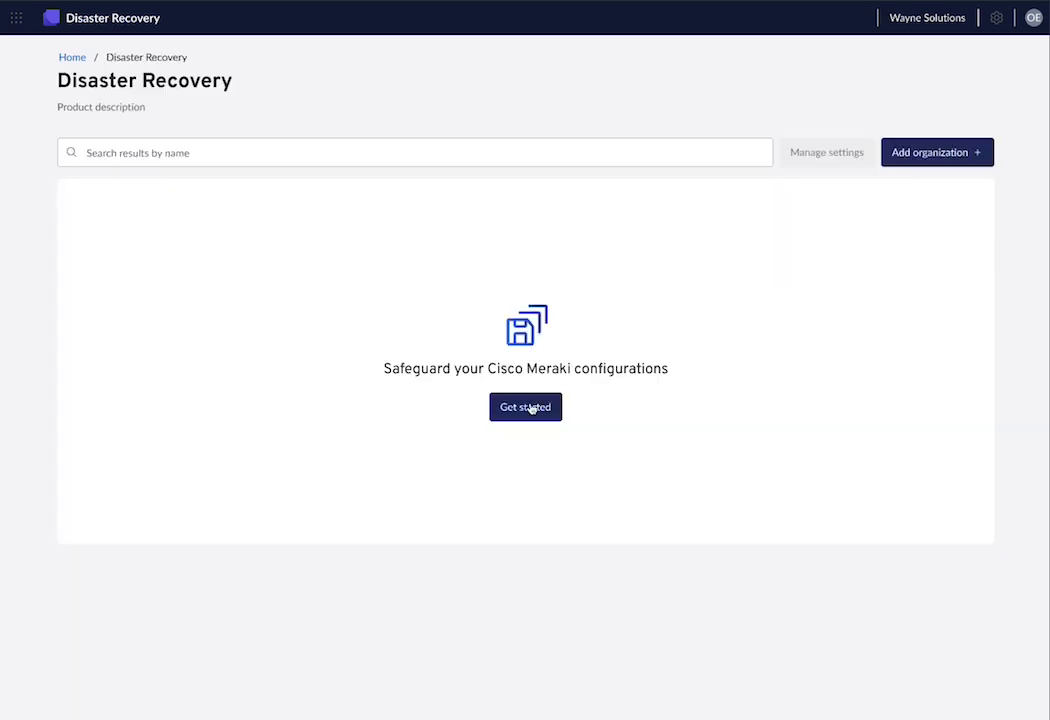
- Select Boundless_Digital, Waystar_Royco and Lab_Environment with two Boundless_Digital resources, and start their backups
left_click(529, 406)
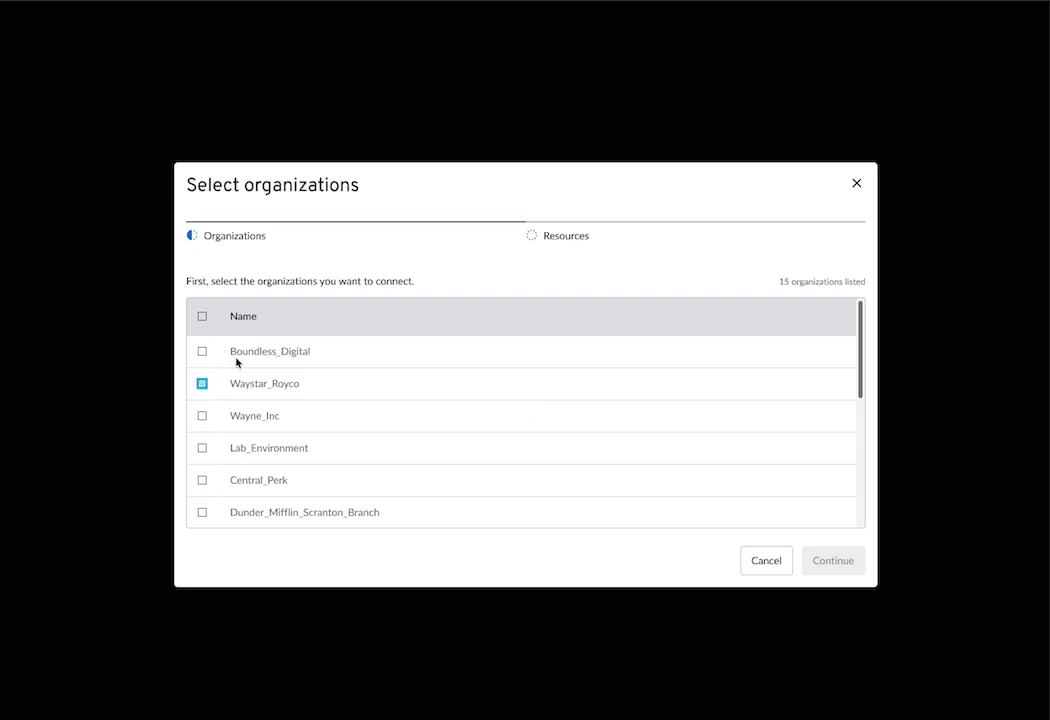
left_click(202, 384)
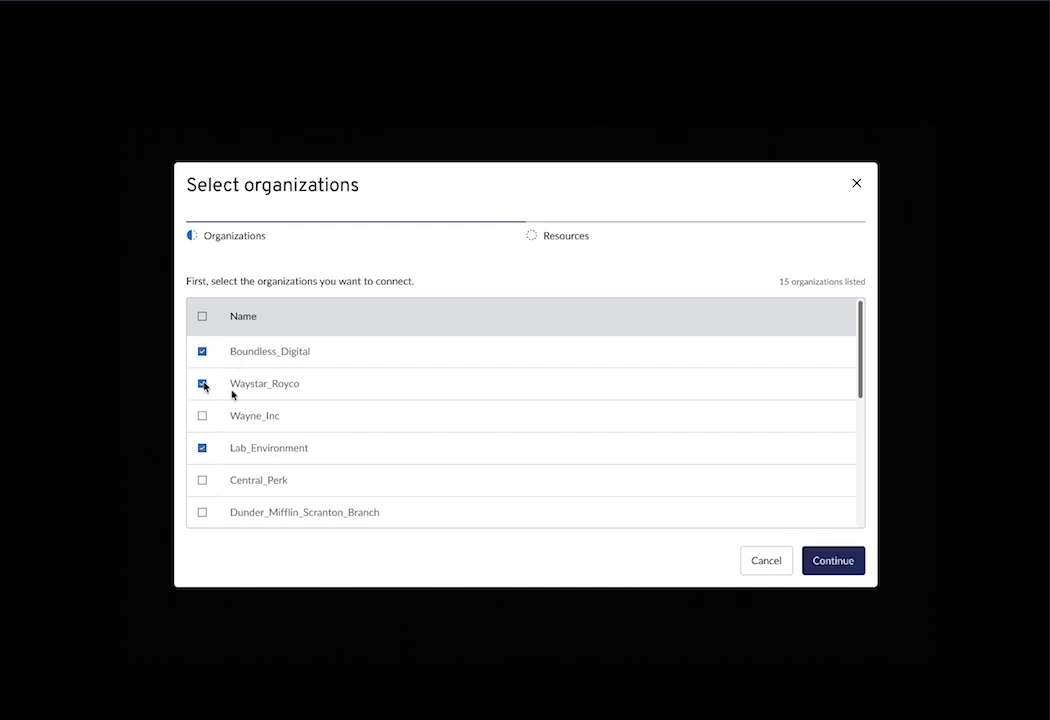
left_click(836, 566)
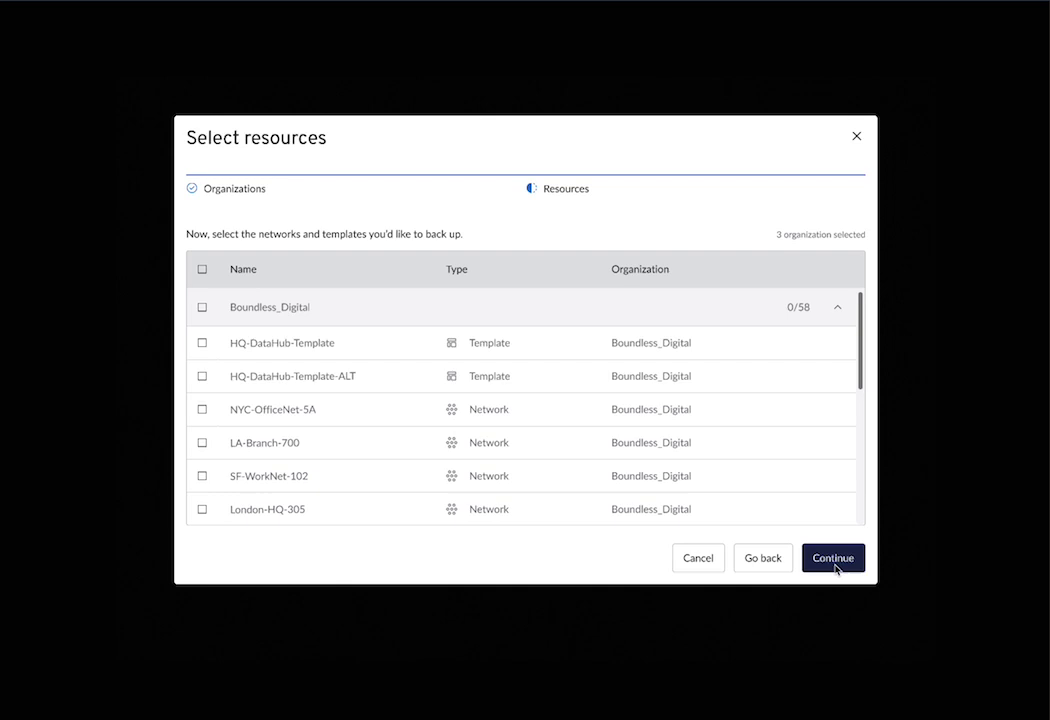
left_click(836, 306)
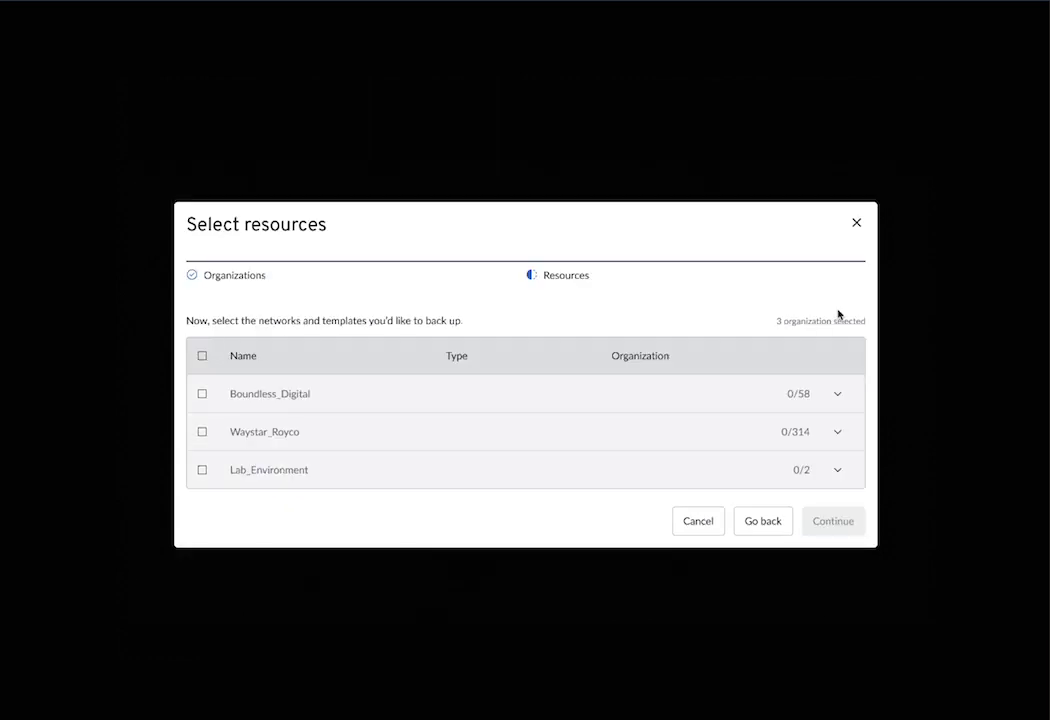
left_click(202, 432)
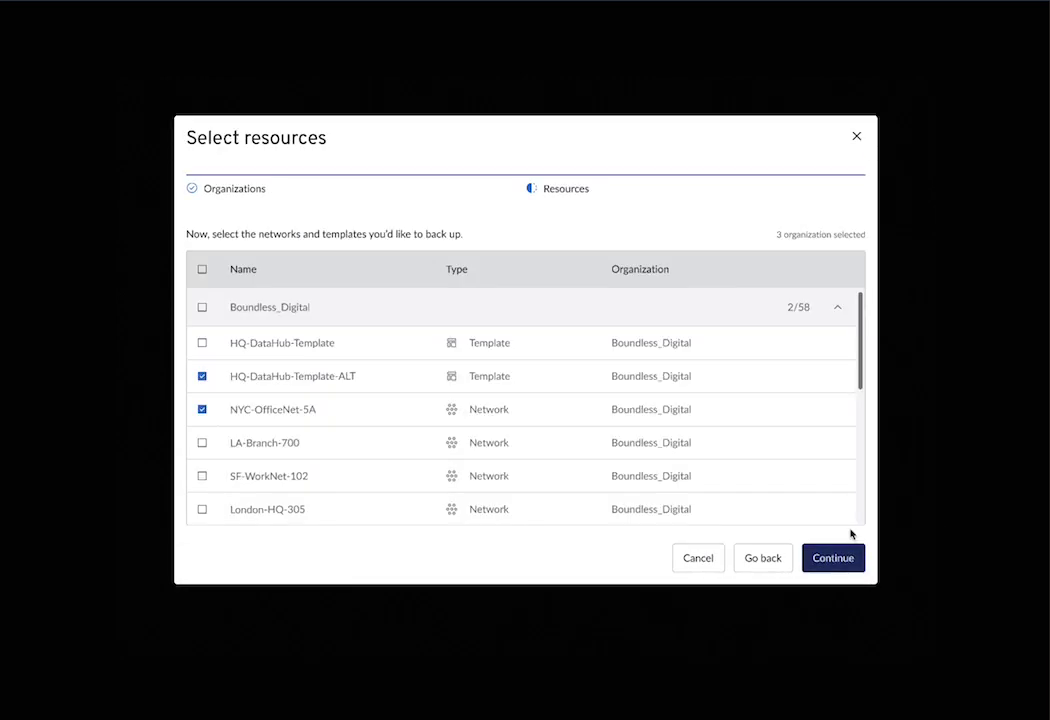
left_click(837, 558)
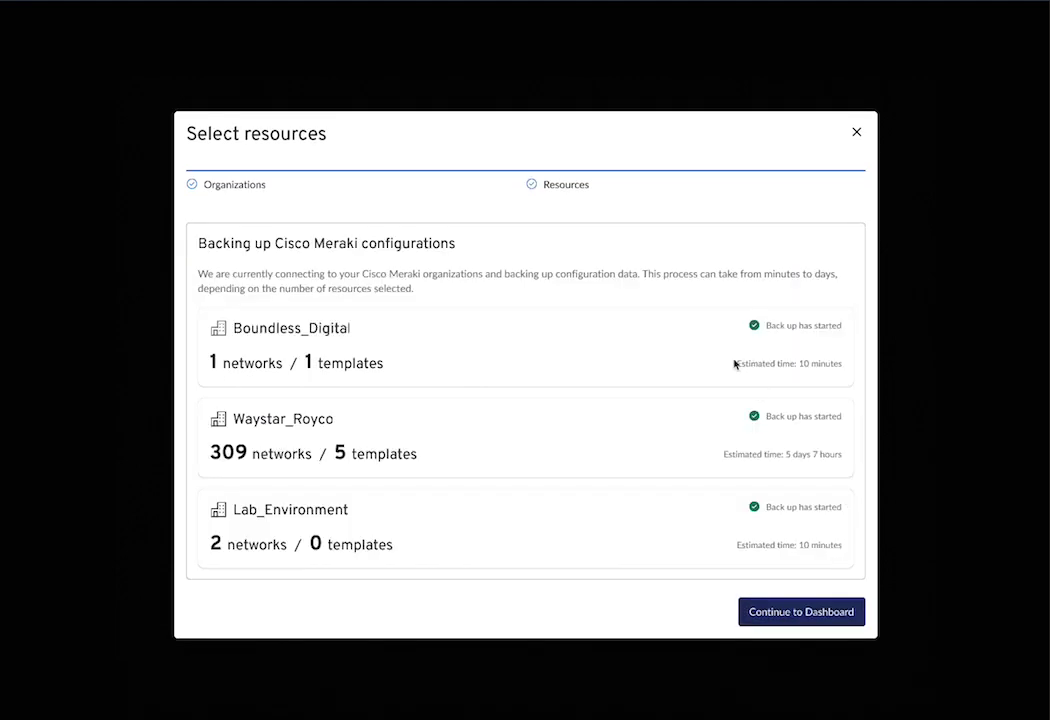
- Pause the Waystar_Royco backup from the organizations dashboard
left_click(802, 613)
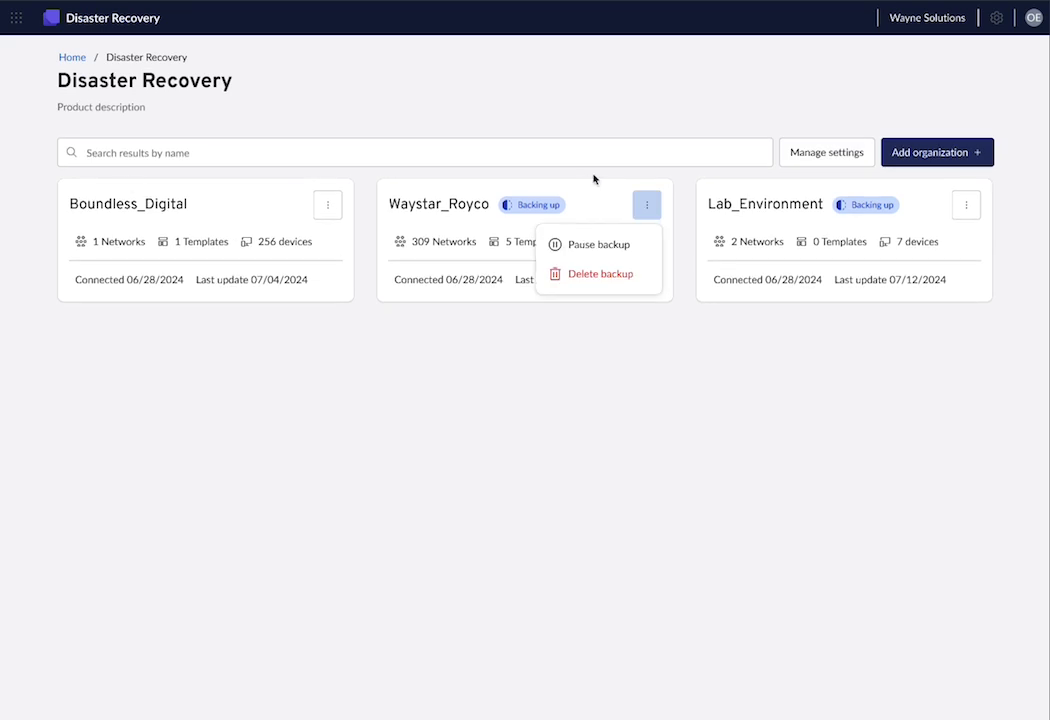
left_click(645, 204)
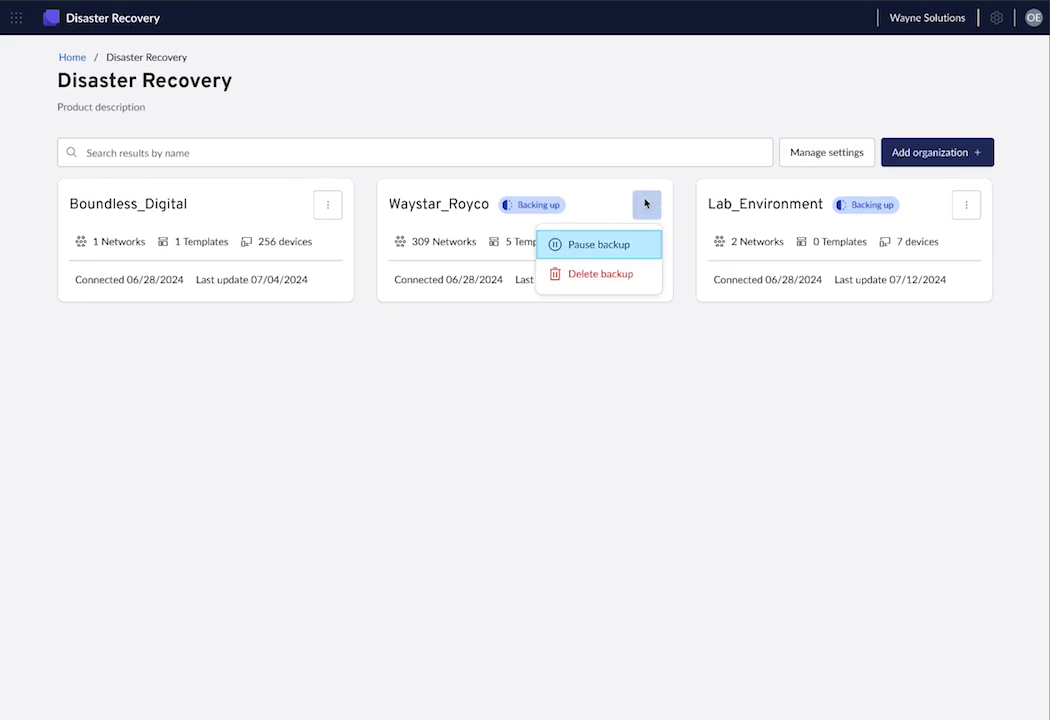
left_click(619, 246)
left_click(432, 252)
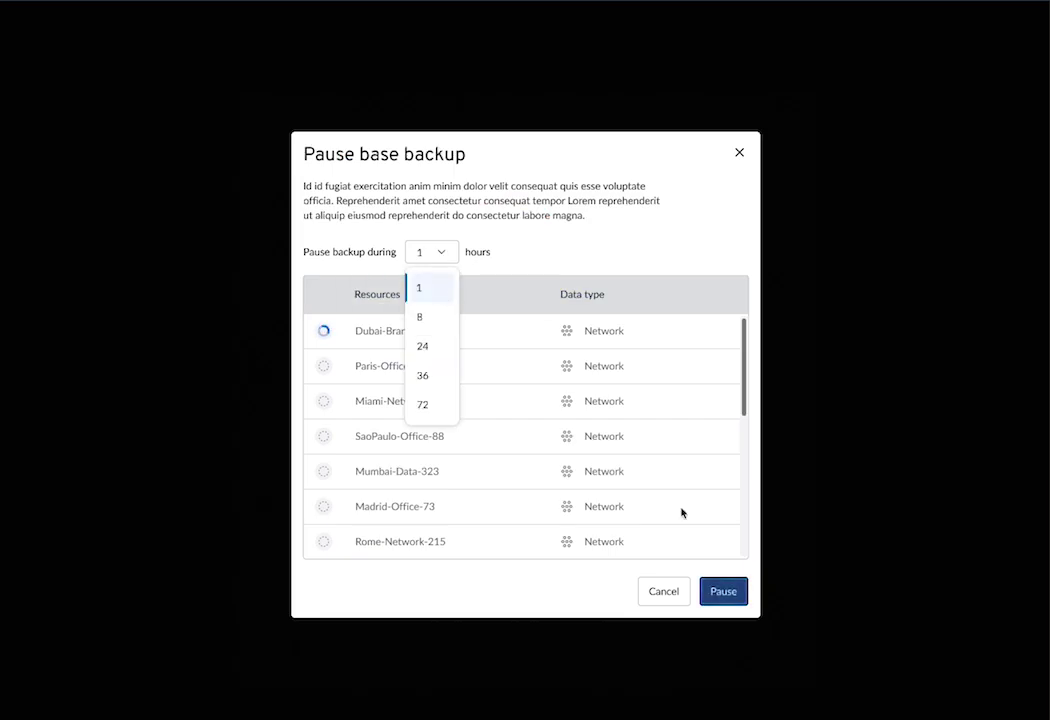
left_click(733, 598)
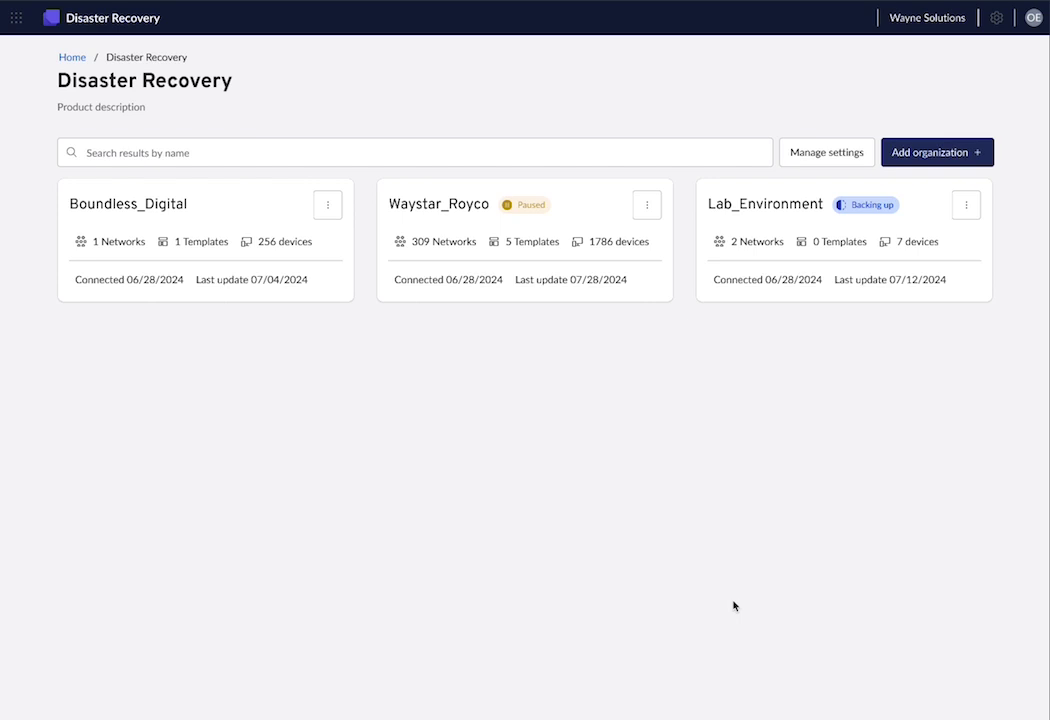
- Resume the paused Waystar_Royco backup
left_click(647, 206)
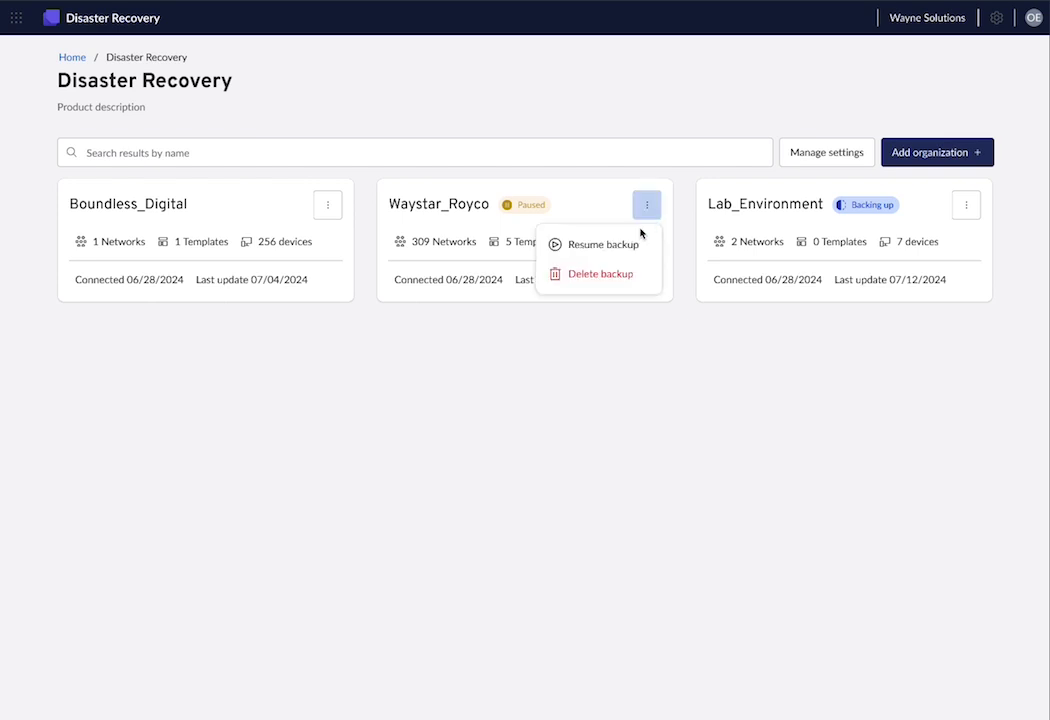
left_click(603, 244)
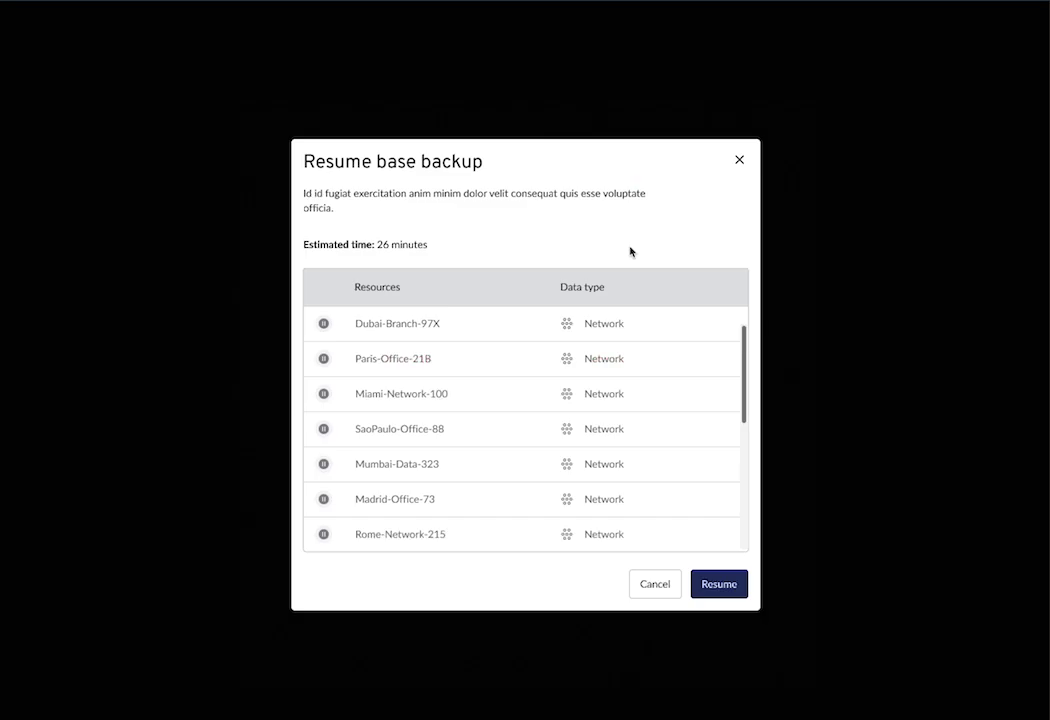
left_click(726, 588)
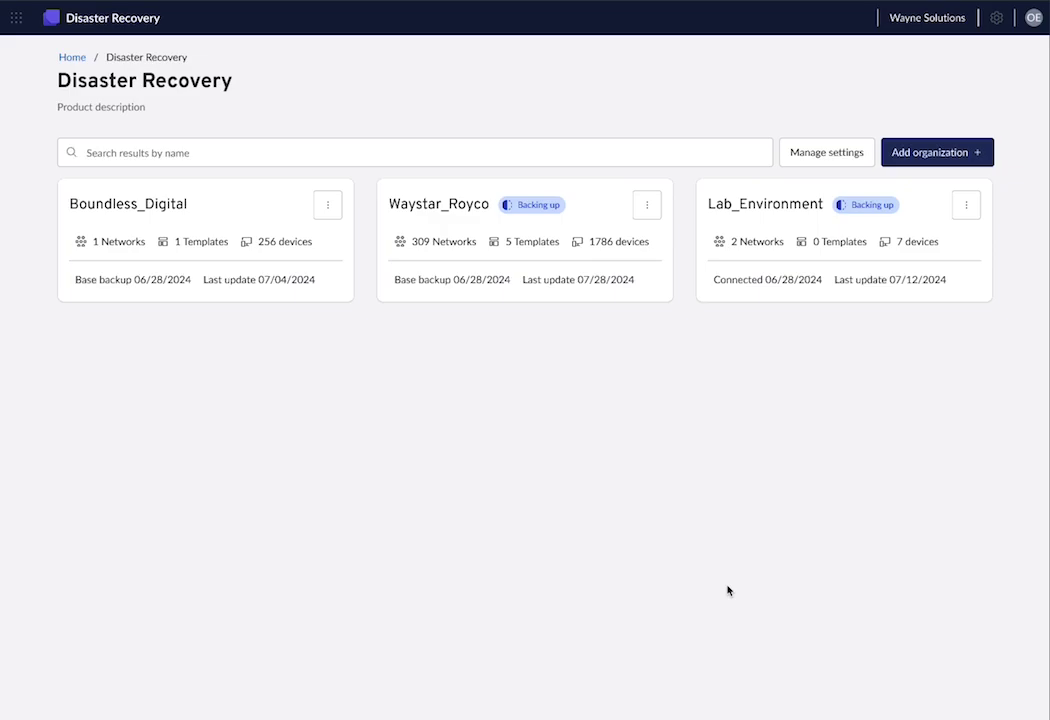
- Open Waystar_Royco's details and access the HQ_Network_SF_0087 backups
left_click(609, 254)
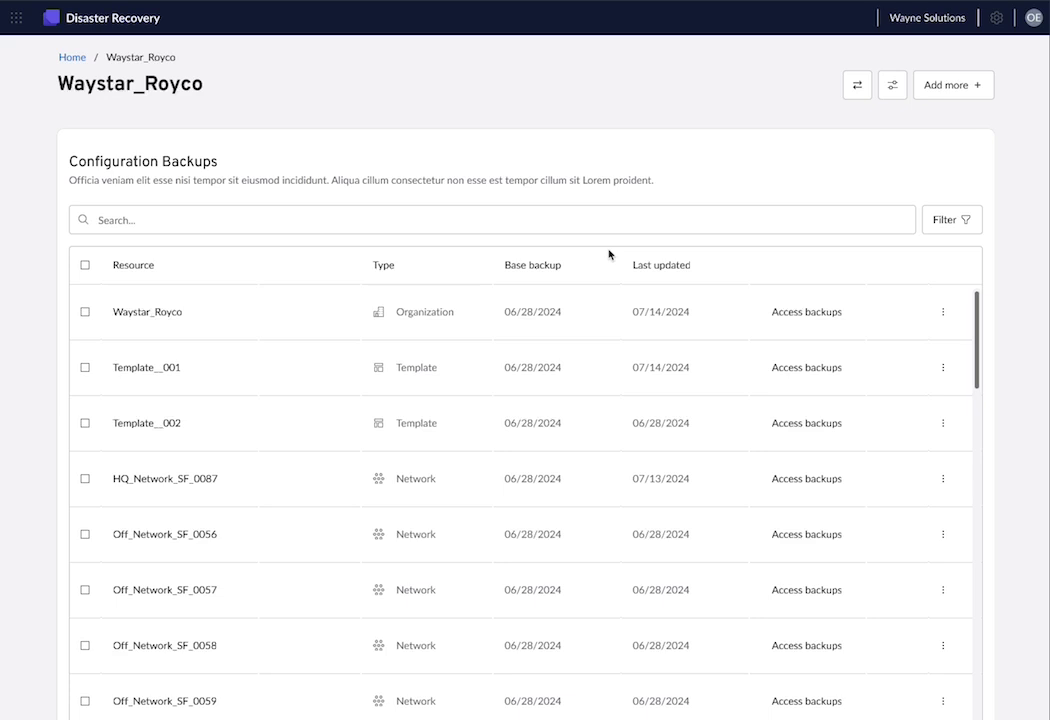
left_click(825, 483)
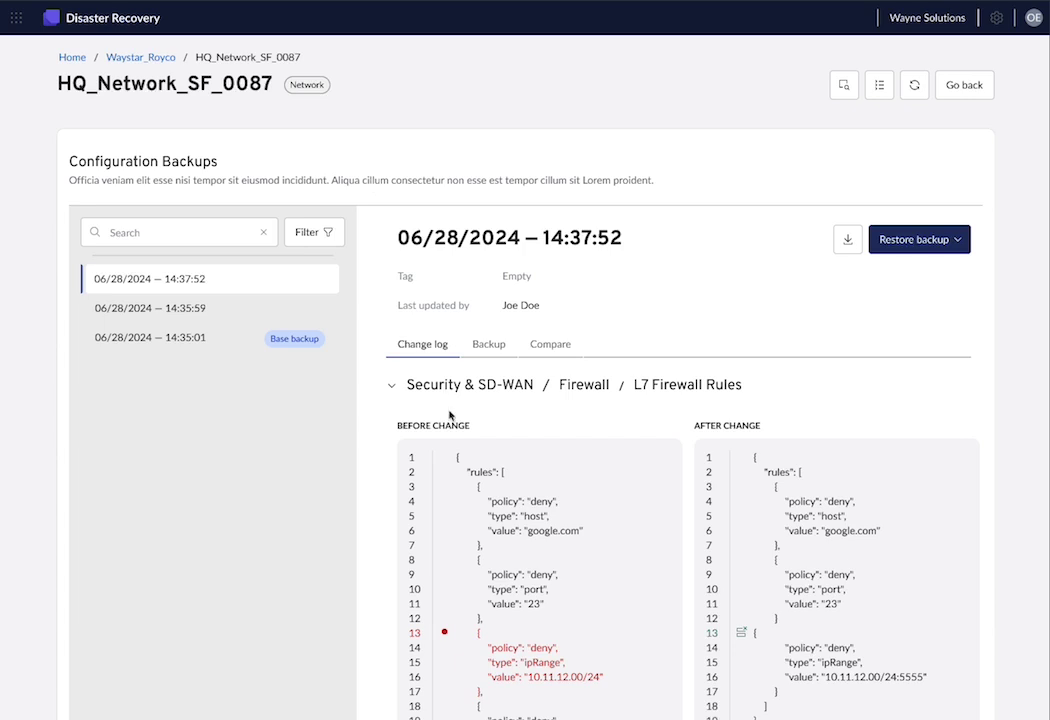
- View the 14:37:52 backup's contents and compare its L7 firewall rules with the 14:35:01 base backup
scroll(449, 415, "down", 1)
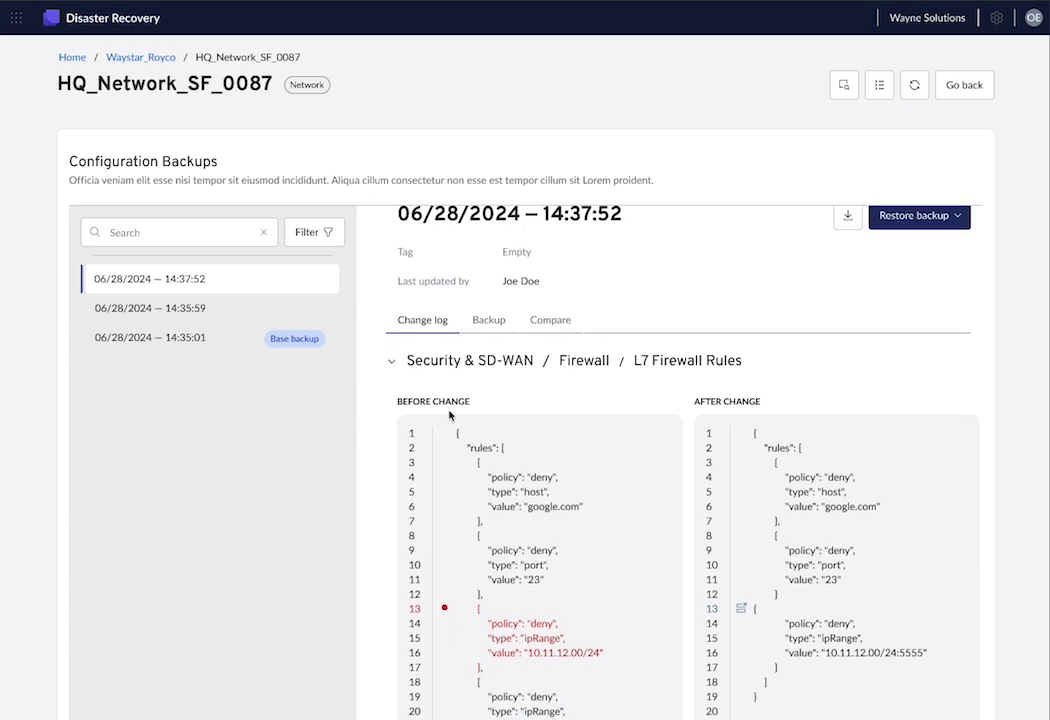
left_click(491, 333)
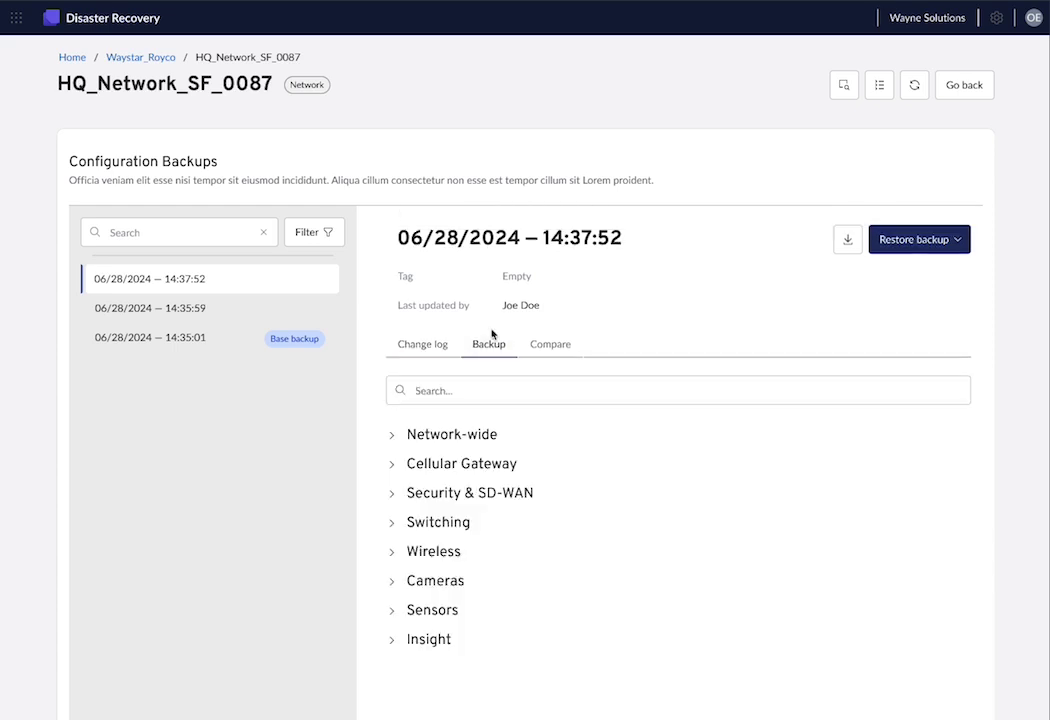
left_click(551, 345)
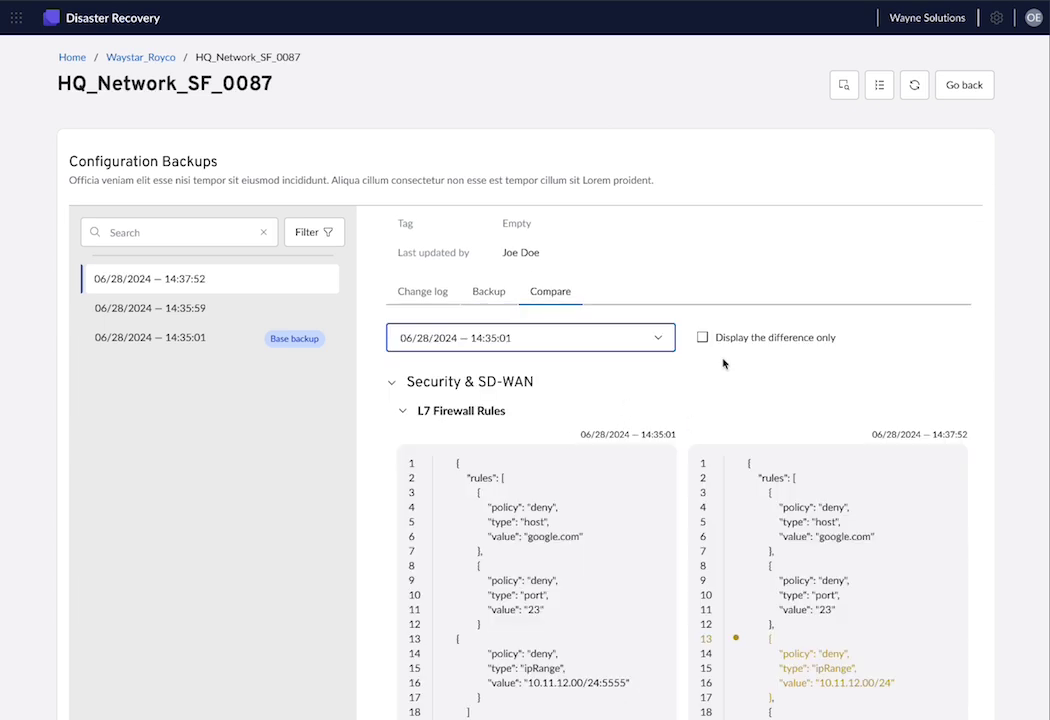
scroll(724, 363, "up", 1)
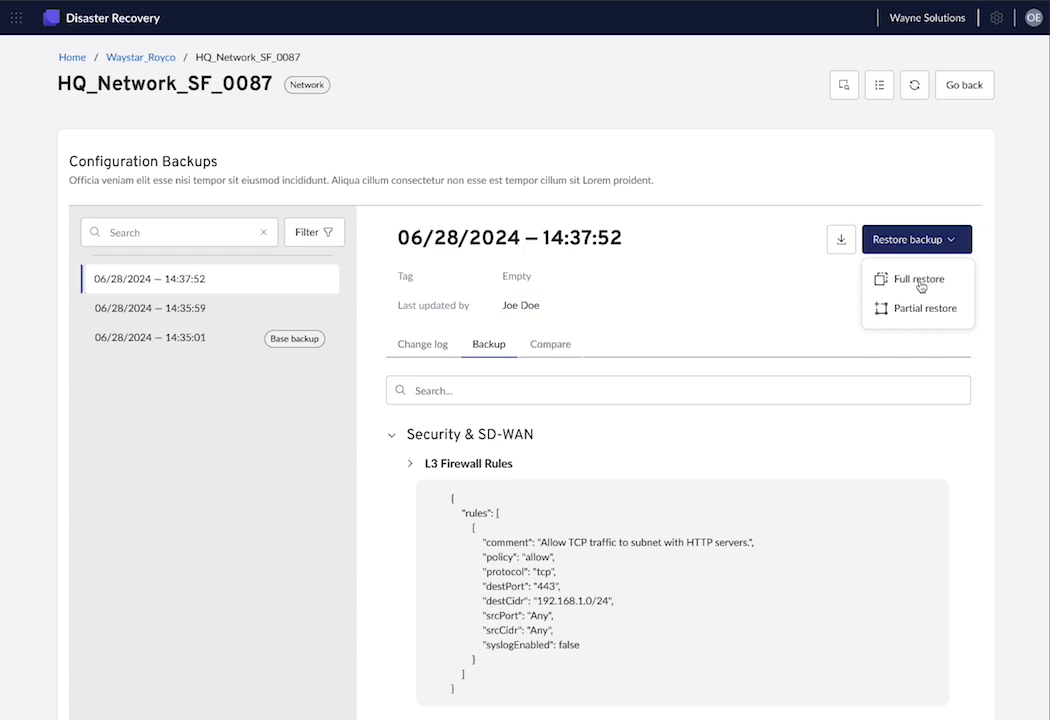
- Start a full restore of the 14:37:52 backup and review current versus restore parameters (9 items)
left_click(920, 284)
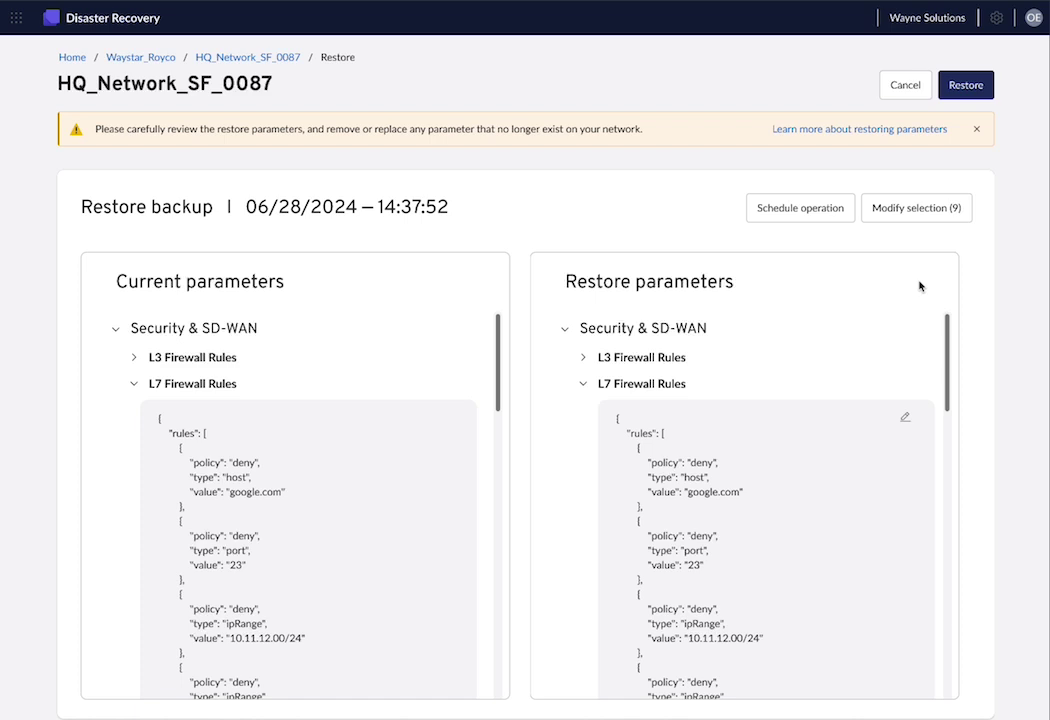
scroll(485, 363, "down", 2)
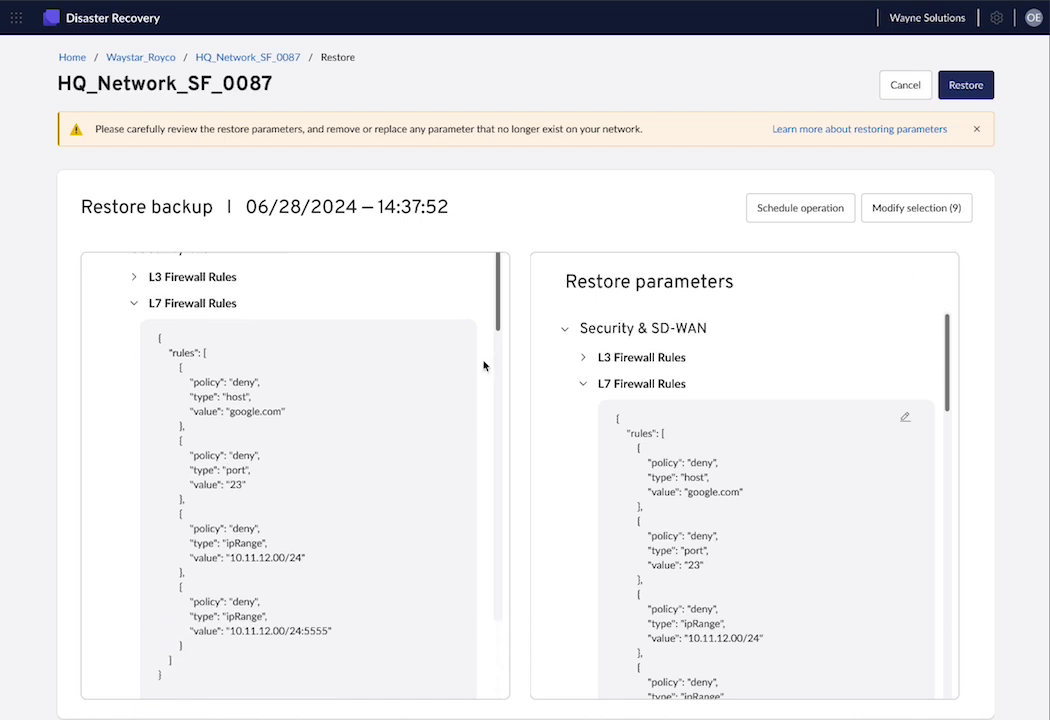
scroll(752, 420, "down", 1)
scroll(752, 420, "up", 1)
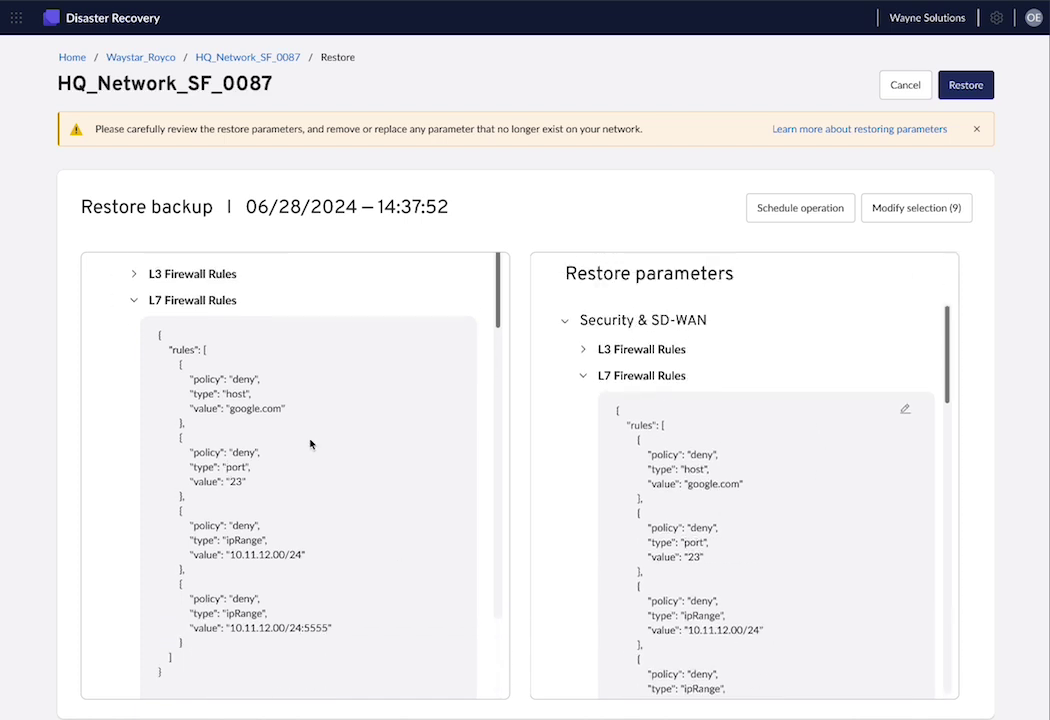
scroll(311, 444, "up", 2)
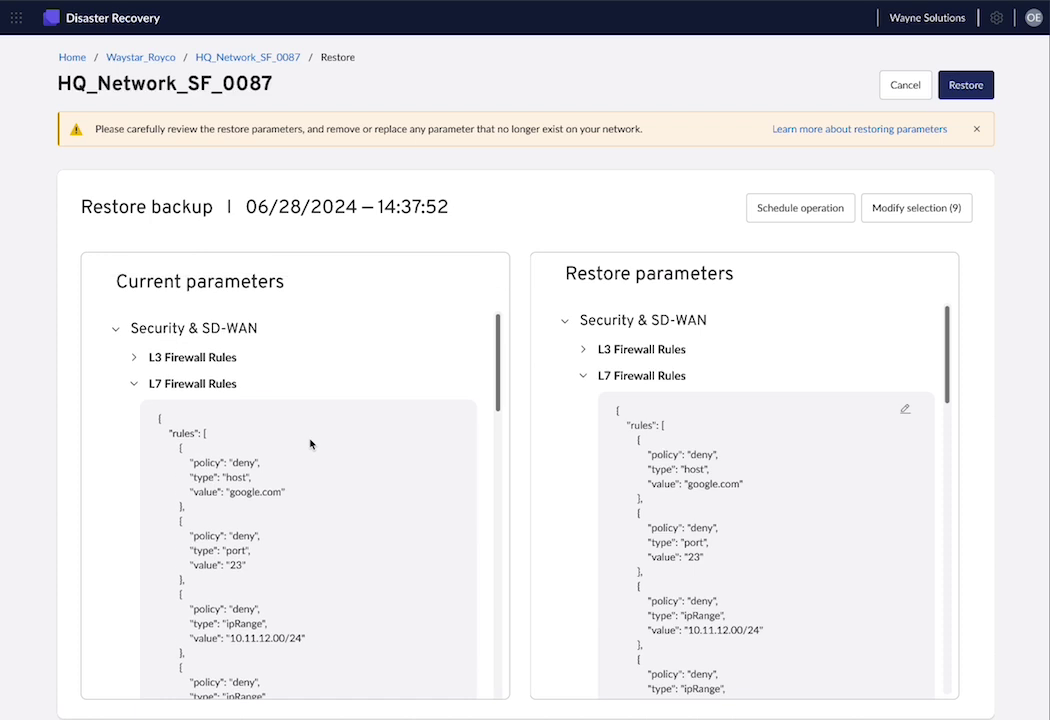
scroll(311, 440, "down", 2)
scroll(761, 492, "down", 2)
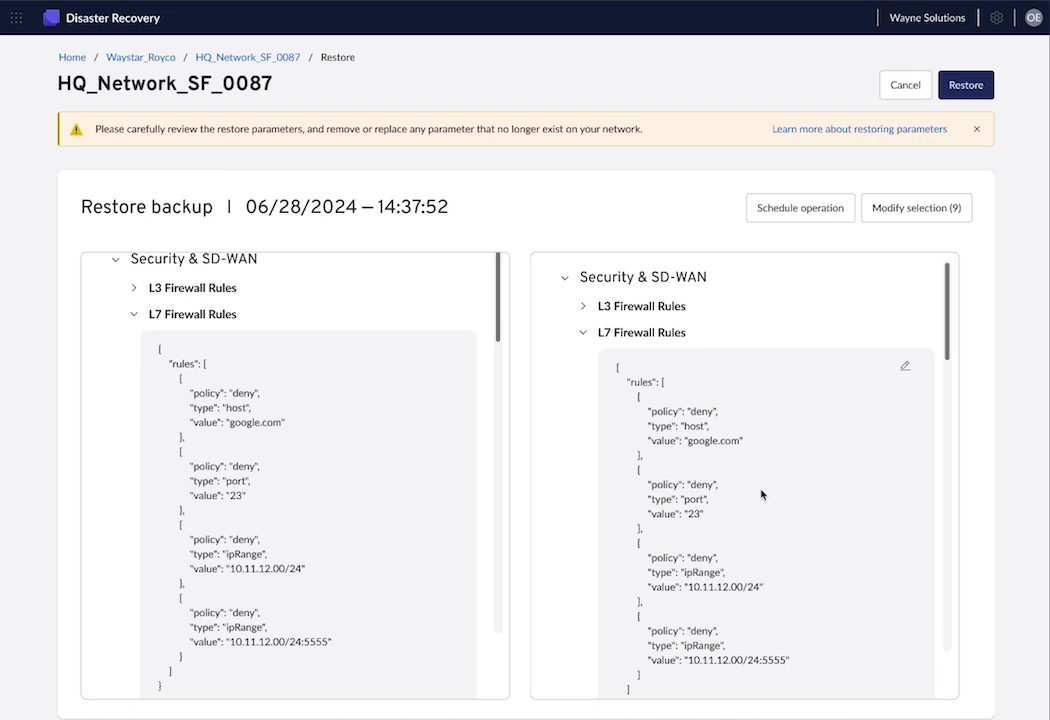
scroll(761, 492, "up", 2)
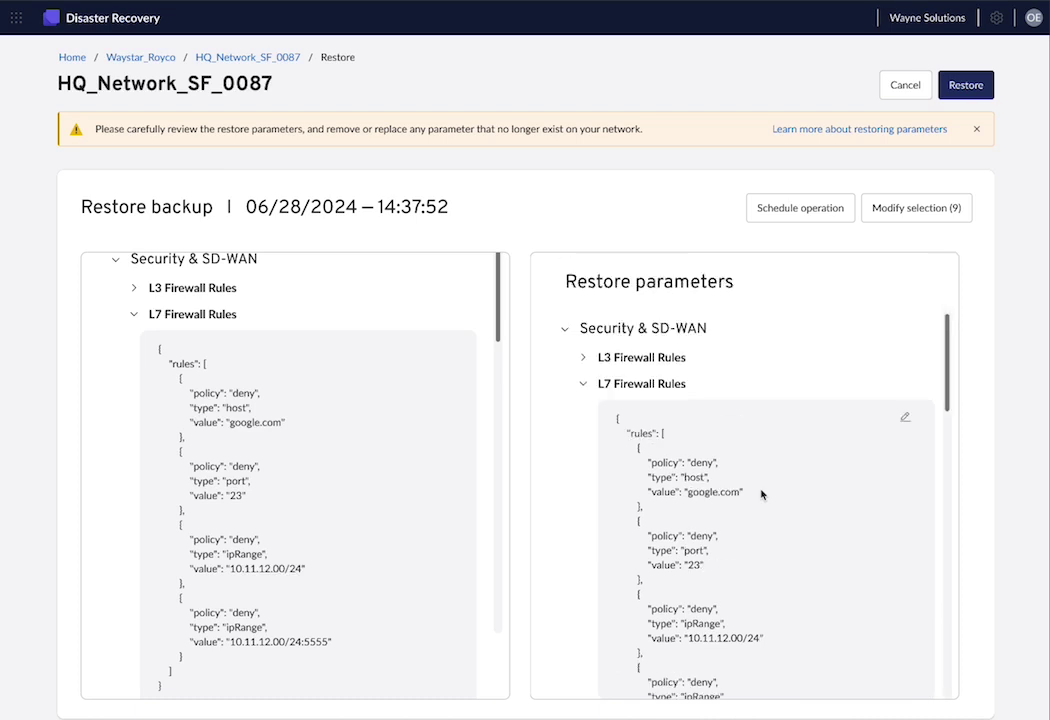
- Schedule the 9-setting full restore for 07/28/24 at 20:30 and confirm it
left_click(804, 203)
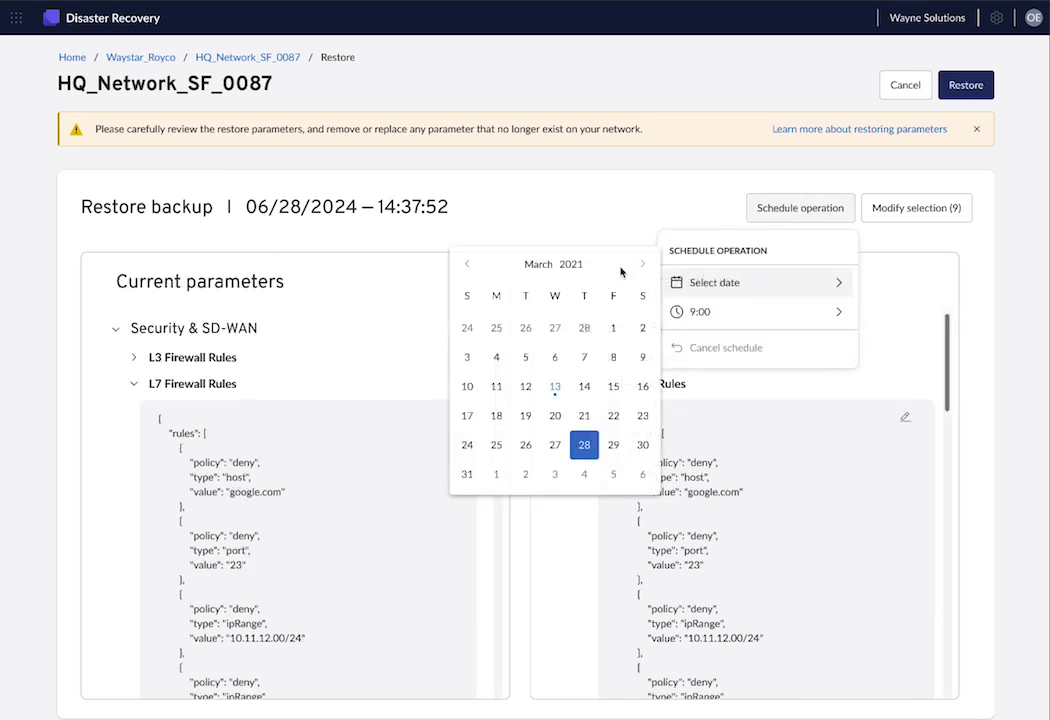
left_click(708, 284)
left_click(713, 313)
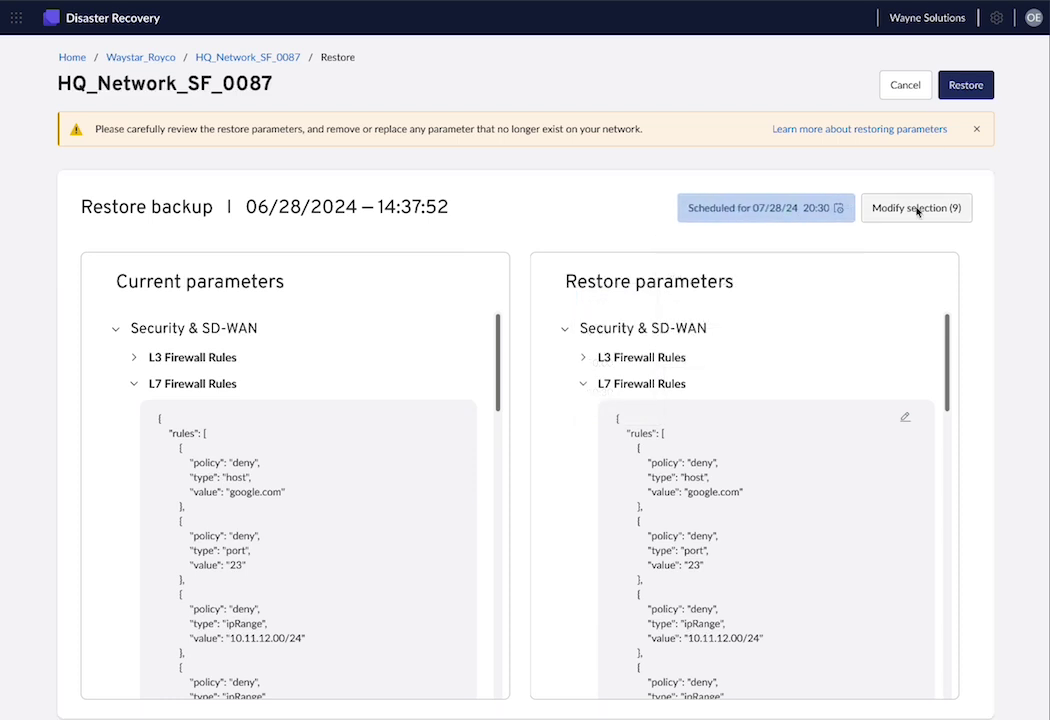
left_click(966, 87)
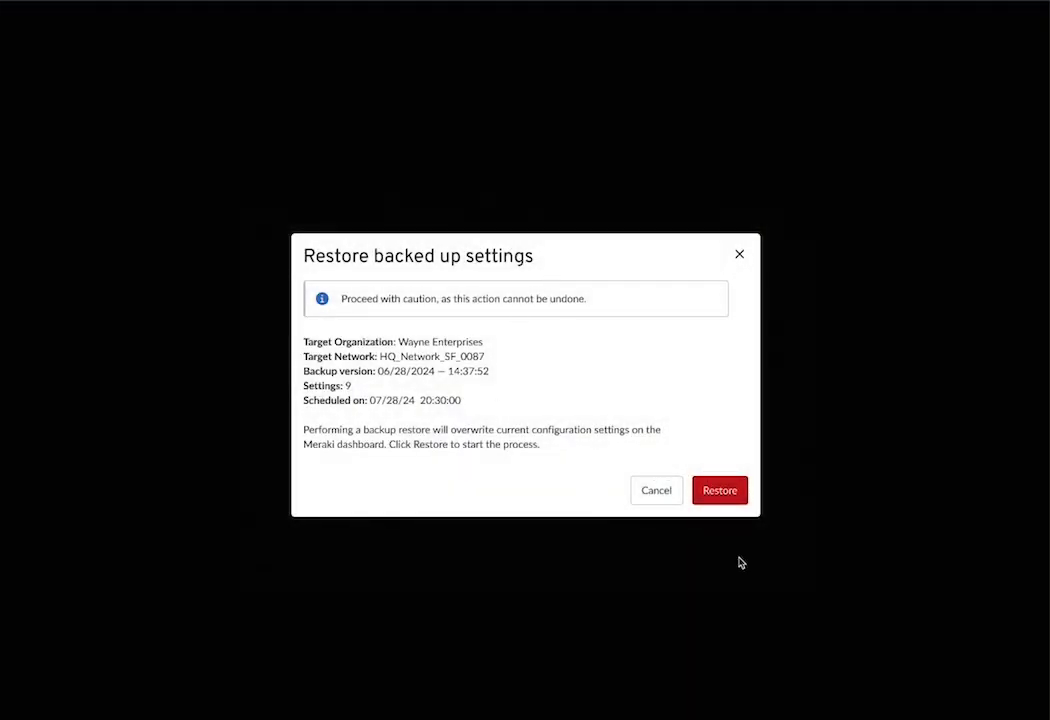
left_click(739, 497)
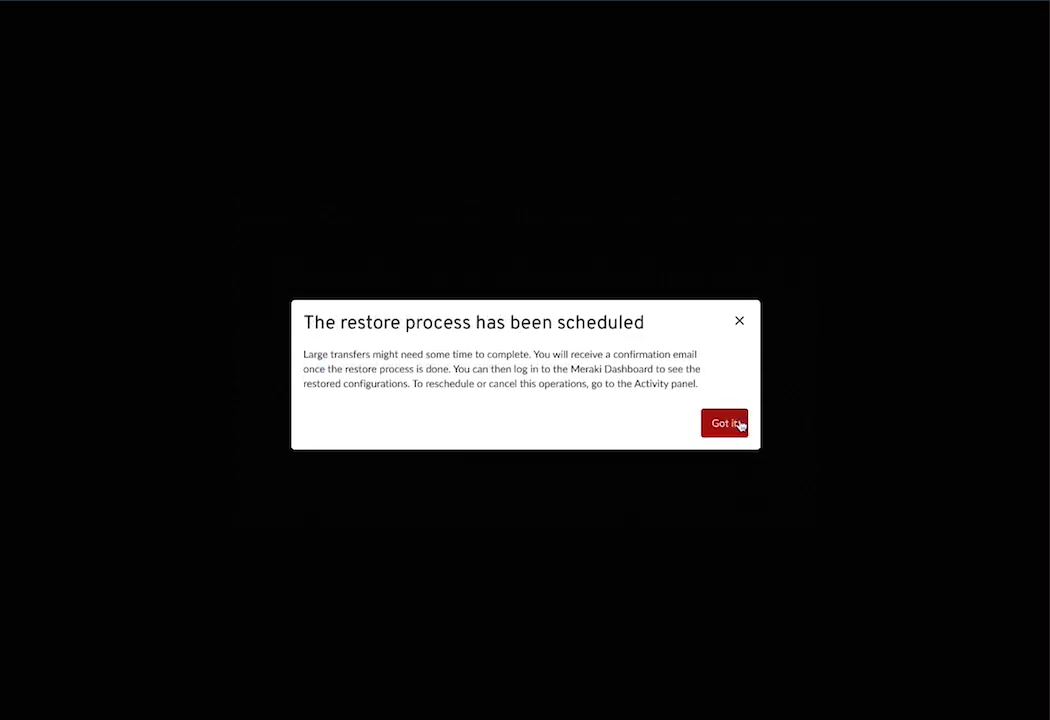
left_click(740, 425)
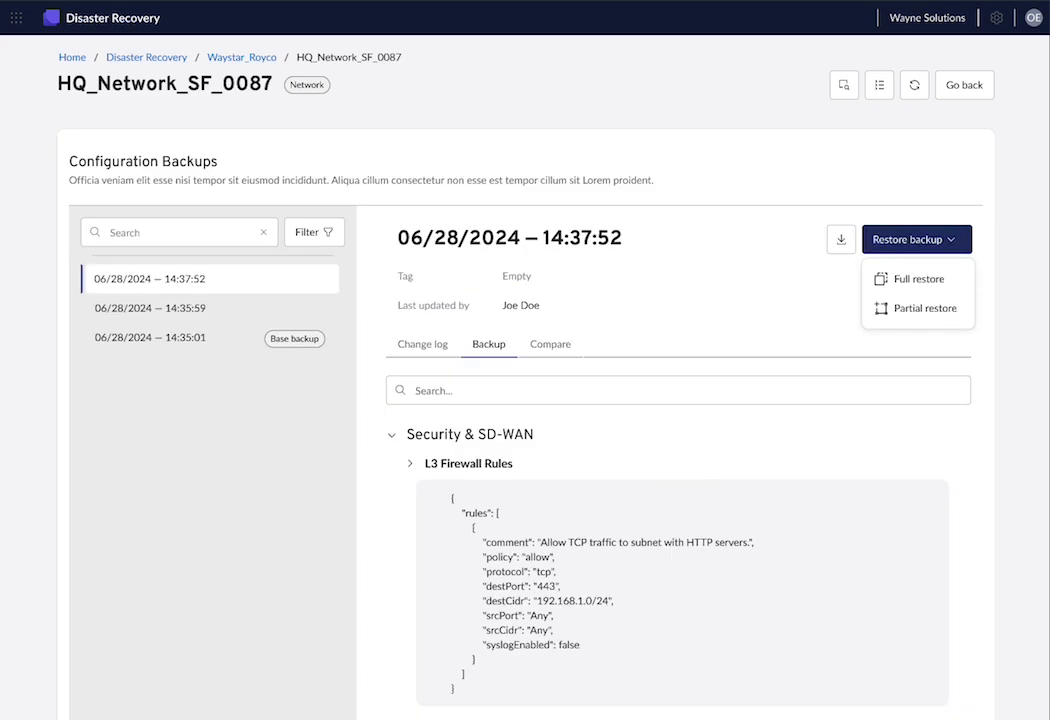
- Set up a partial restore of Security & SD-WAN > Firewall > Layer 7 settings and continue to review
left_click(893, 312)
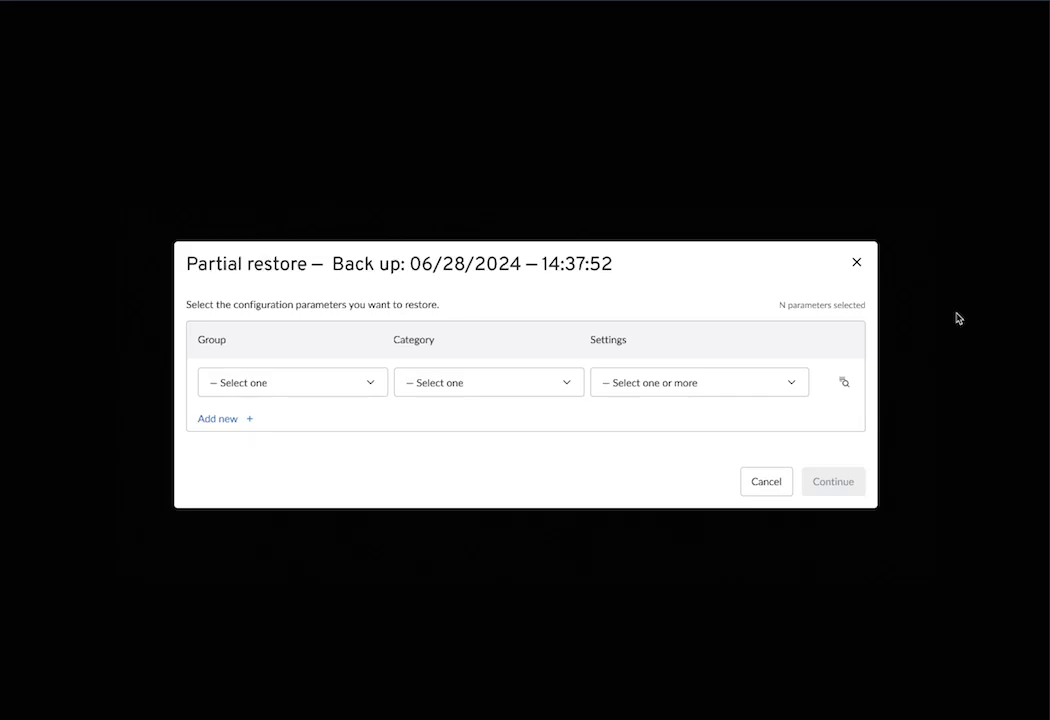
left_click(347, 376)
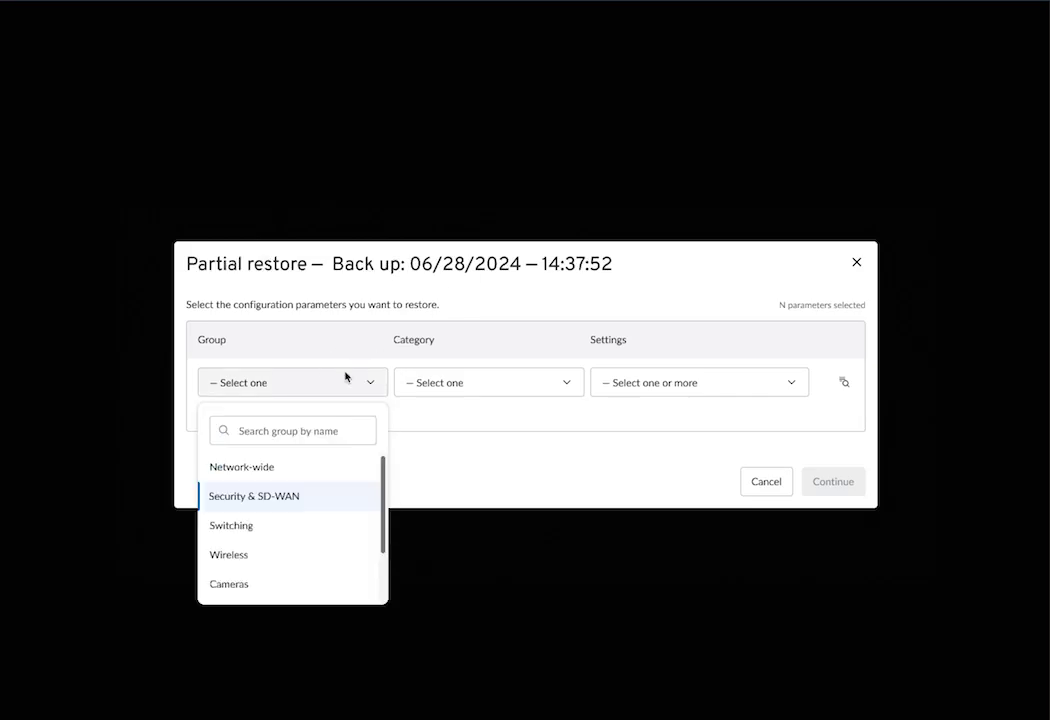
left_click(283, 494)
left_click(512, 372)
left_click(480, 495)
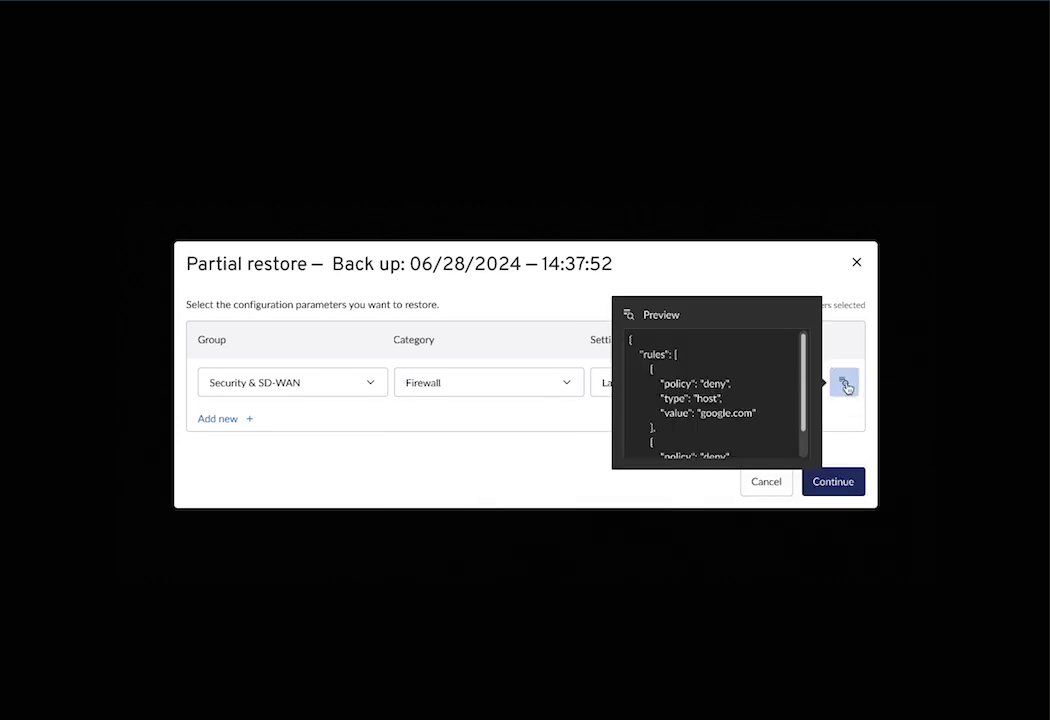
left_click(844, 383)
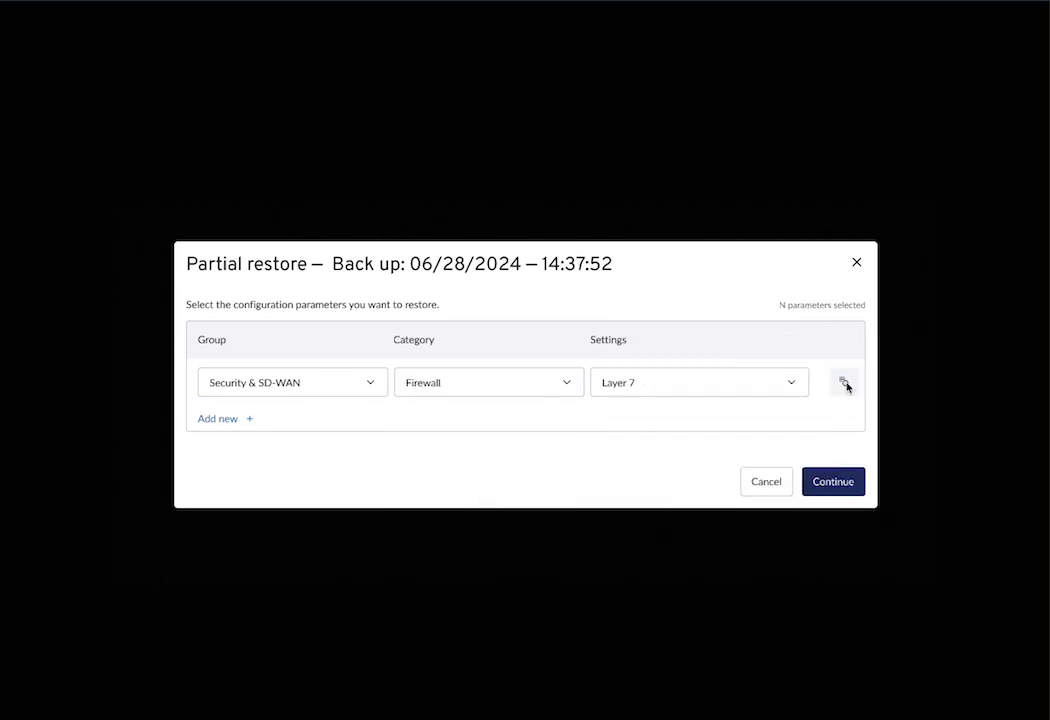
left_click(842, 482)
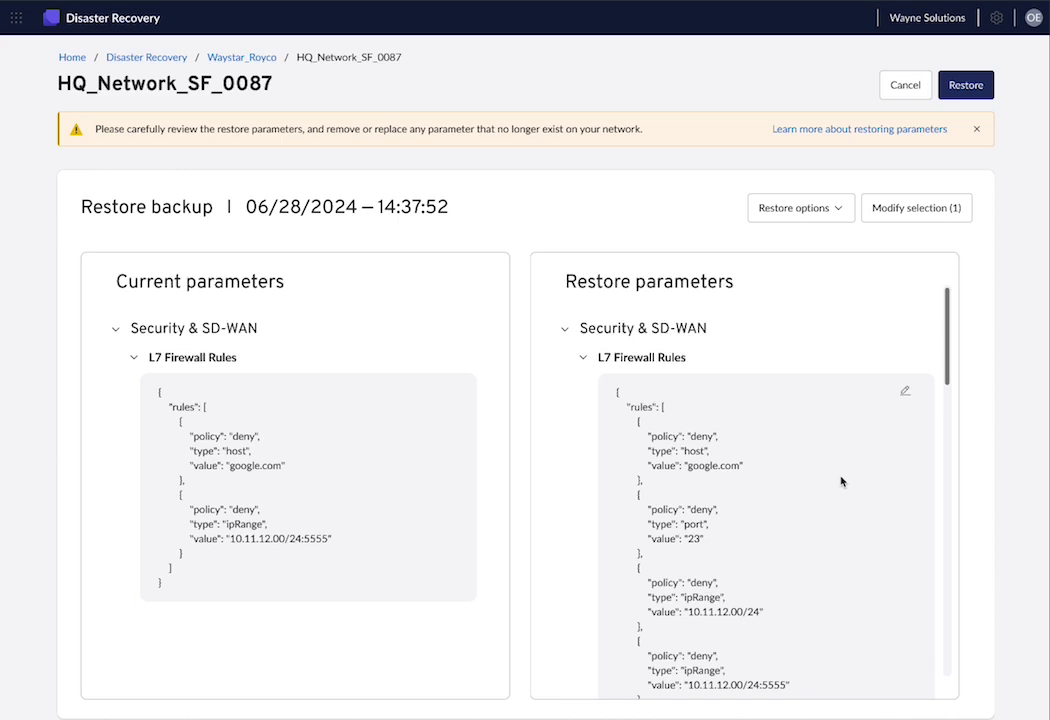
- Restore the single L7 firewall setting to HQ_Network_SF_0087, overwriting the current rules
scroll(841, 481, "down", 1)
scroll(841, 481, "up", 1)
left_click(965, 86)
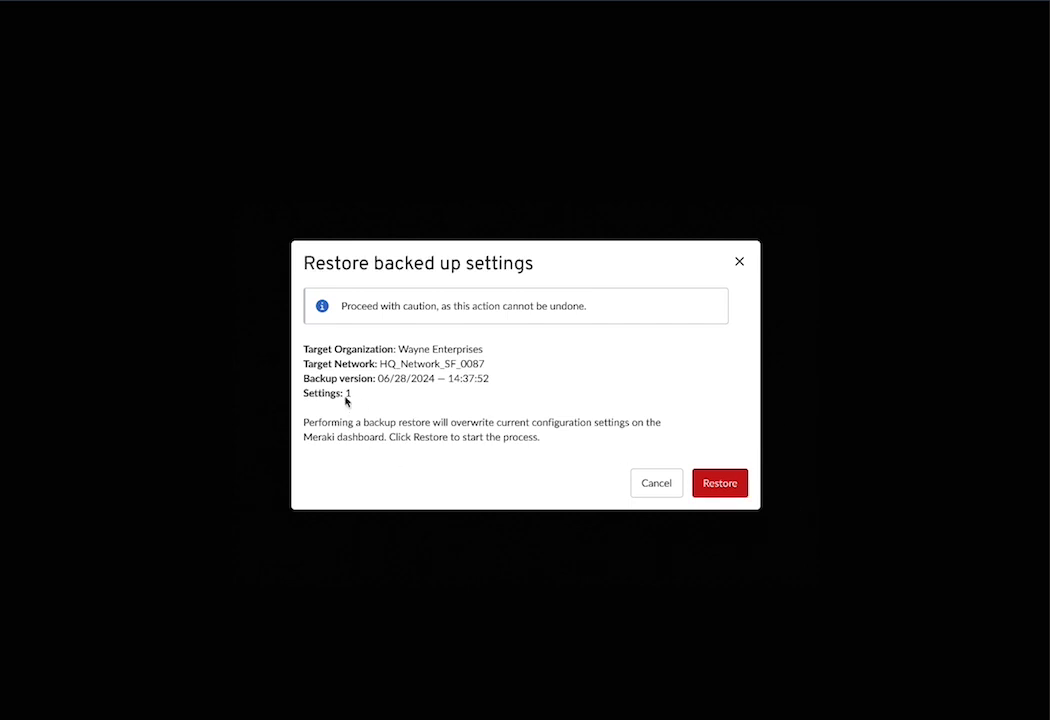
left_click(737, 484)
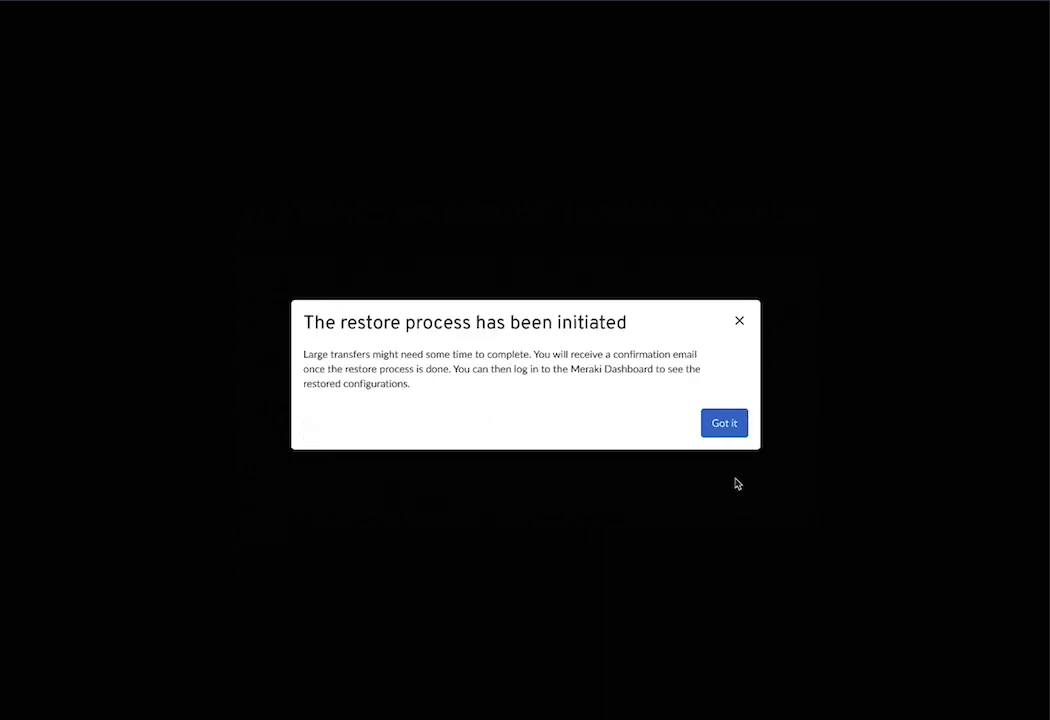
left_click(727, 424)
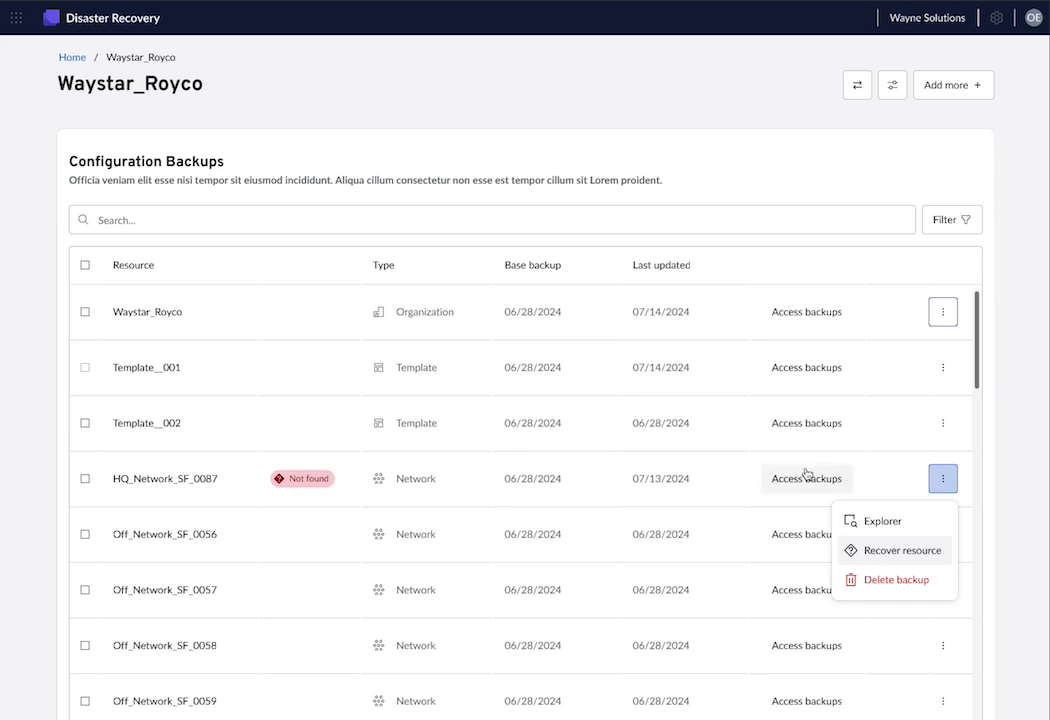
- Open the missing HQ_Network_SF_0087's backups and confirm starting its network recovery
left_click(806, 476)
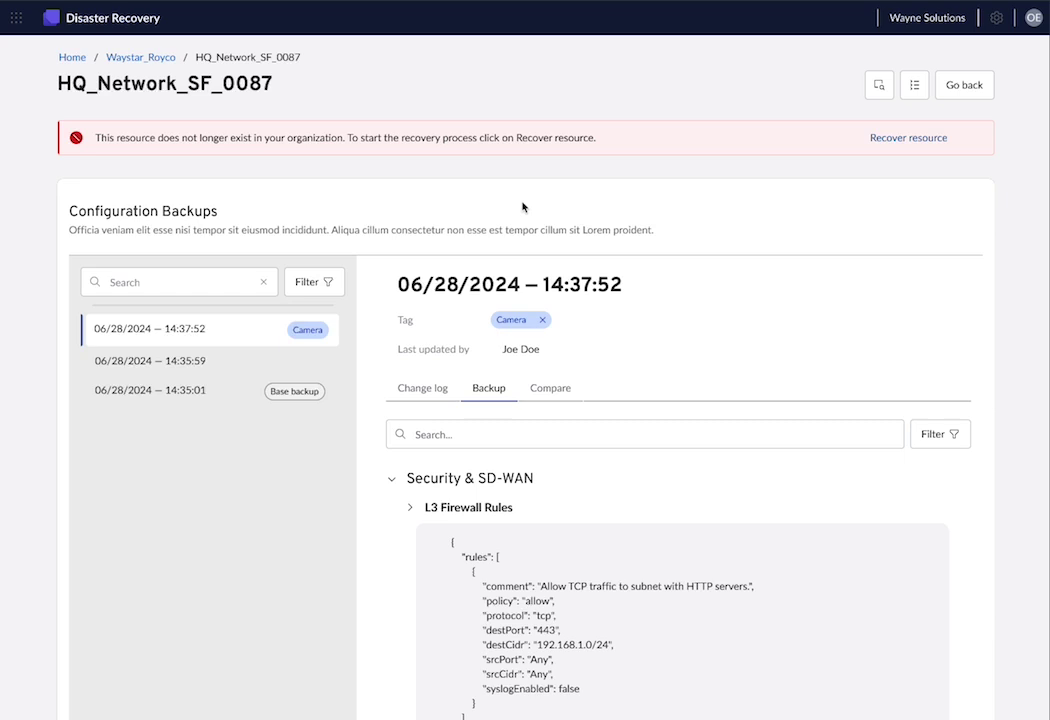
left_click(912, 140)
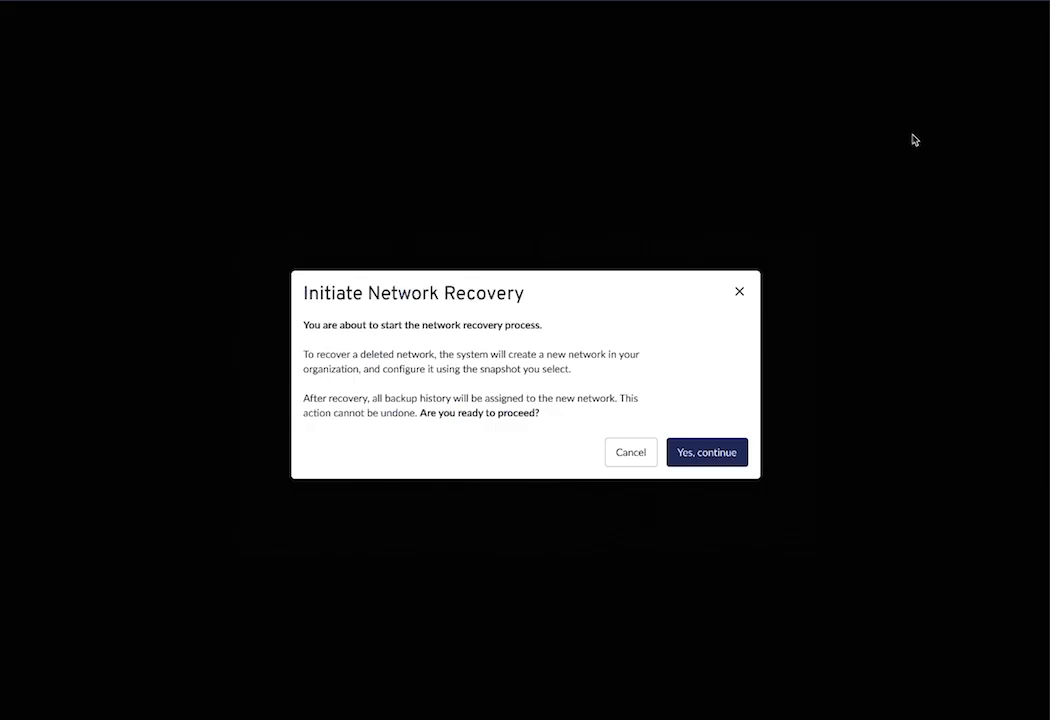
left_click(699, 457)
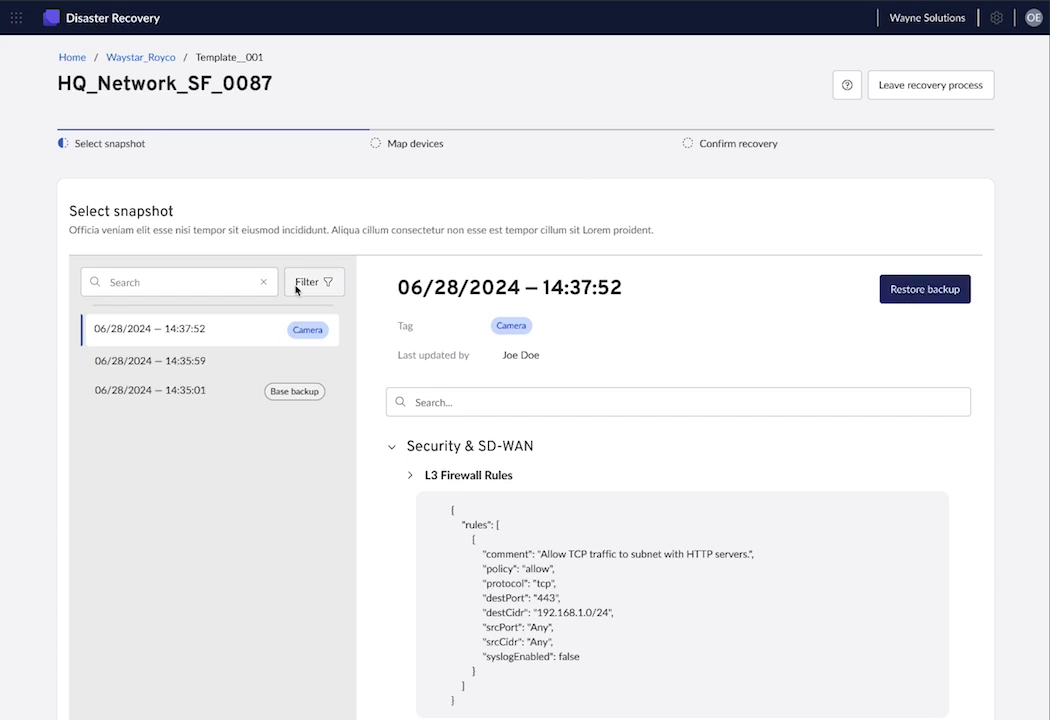
- Recover from the 14:37:52 snapshot, mapping the first unmatched device to an inventory MR32
left_click(944, 288)
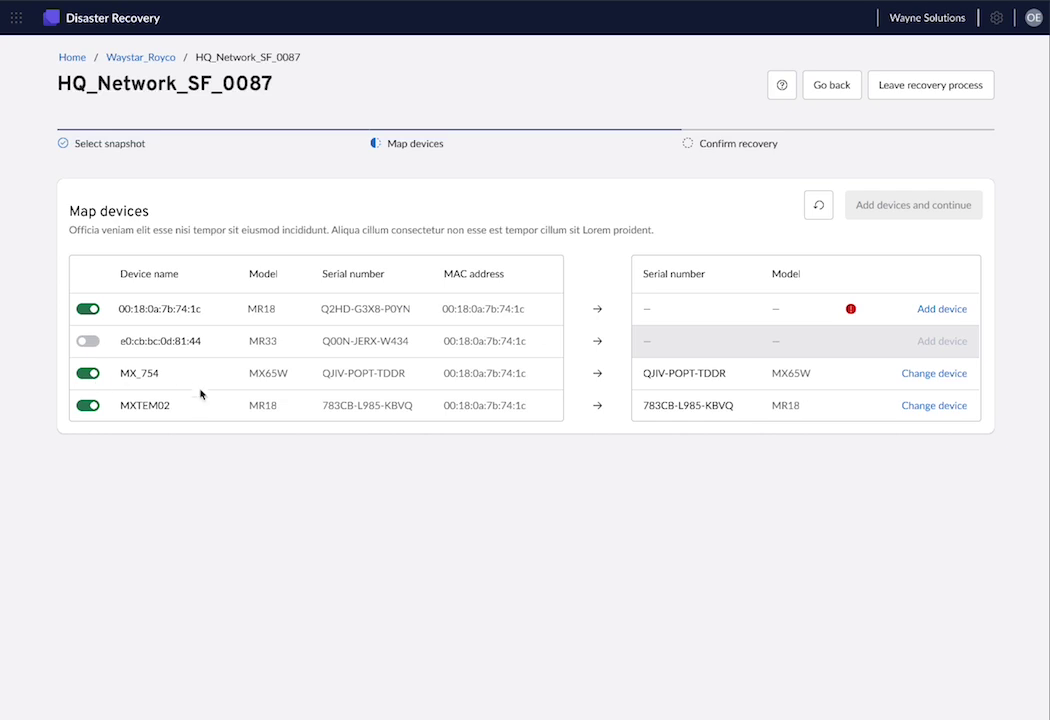
left_click(945, 309)
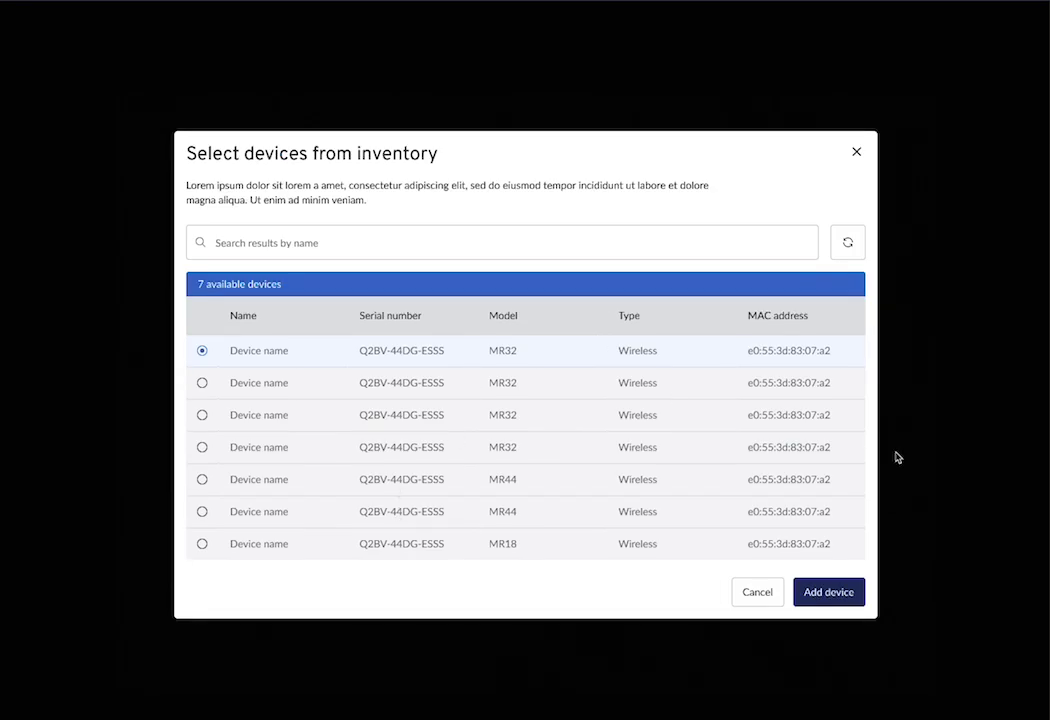
left_click(830, 593)
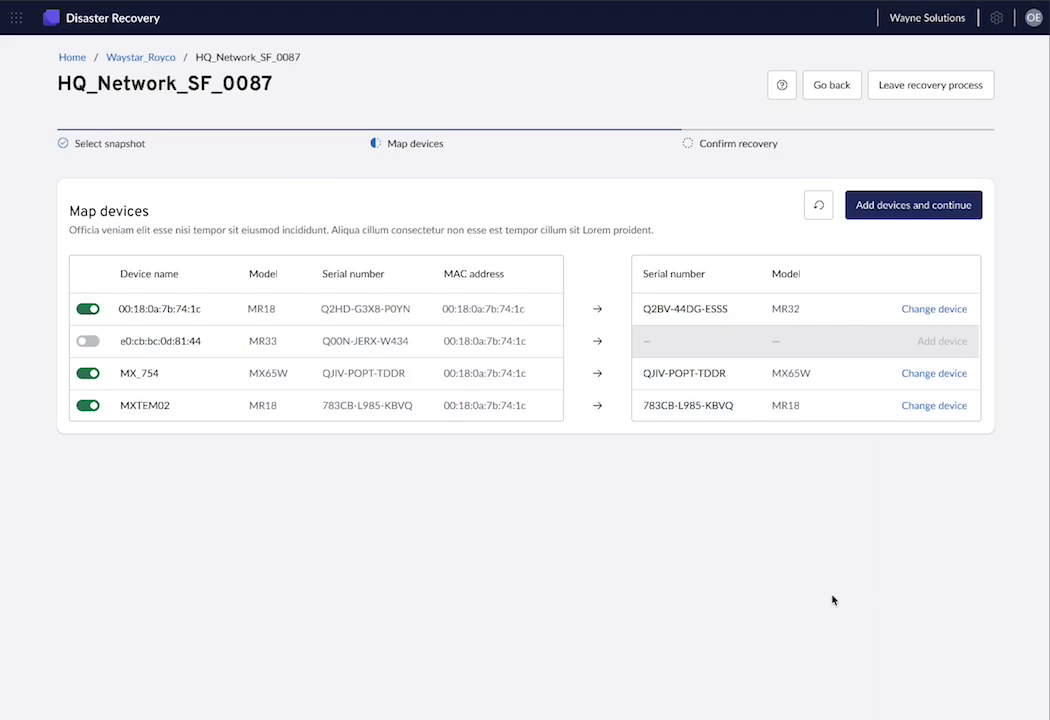
left_click(928, 206)
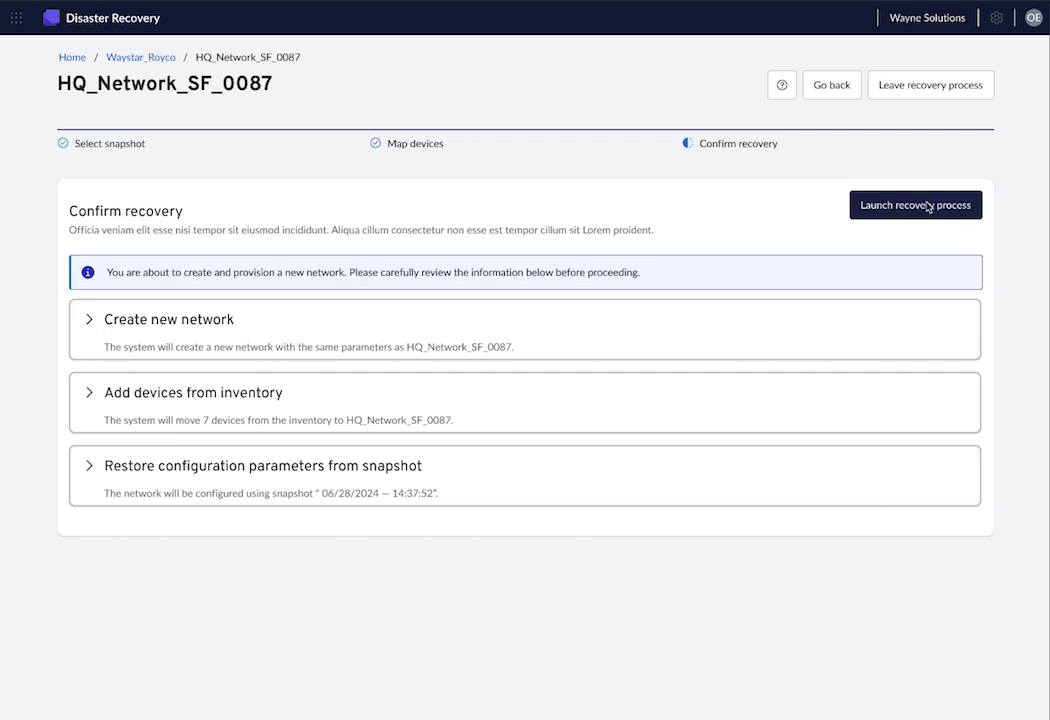
- Review the new network details and restored configuration parameters, then launch HQ_Network_SF_0087's recovery
left_click(248, 331)
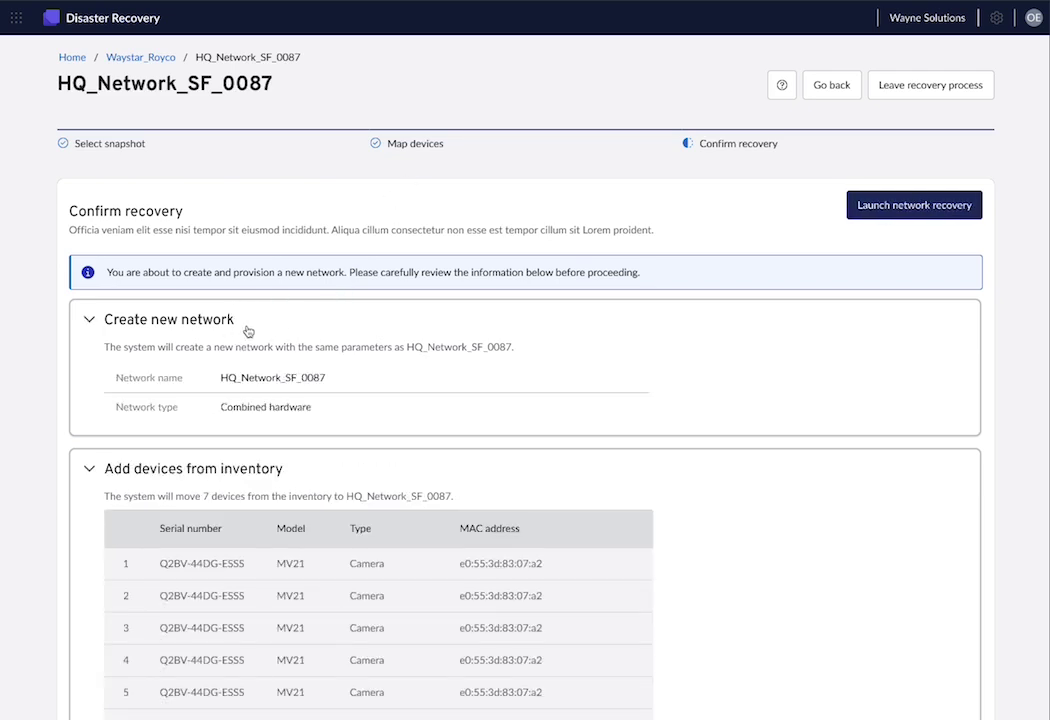
scroll(248, 331, "down", 1)
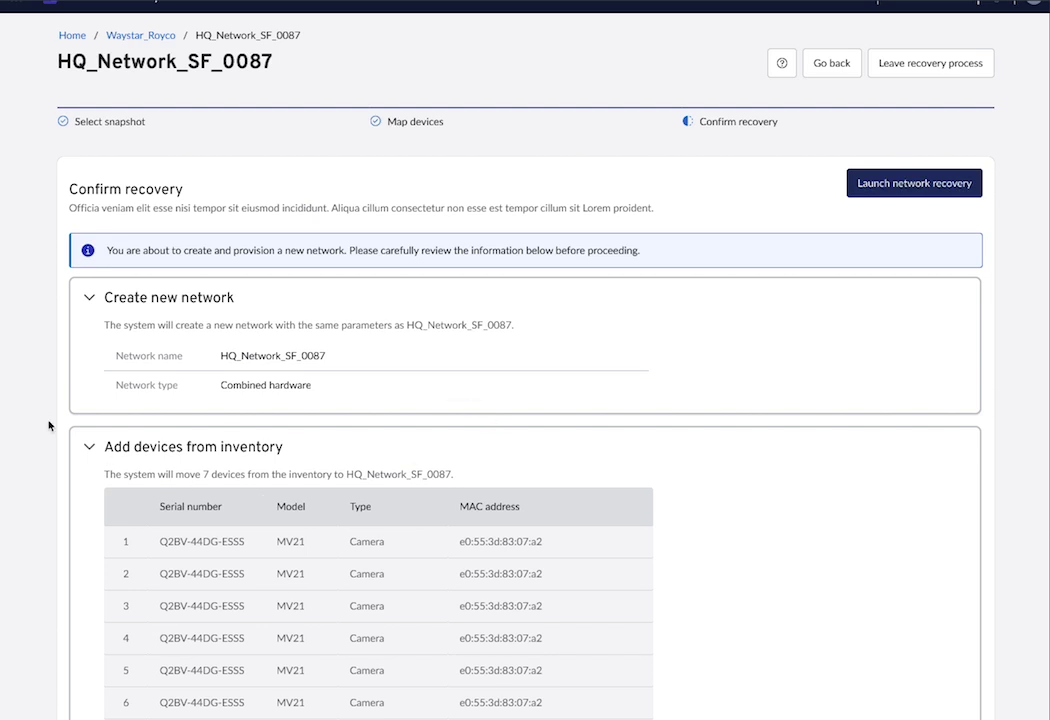
left_click(90, 448)
left_click(87, 299)
scroll(88, 470, "down", 1)
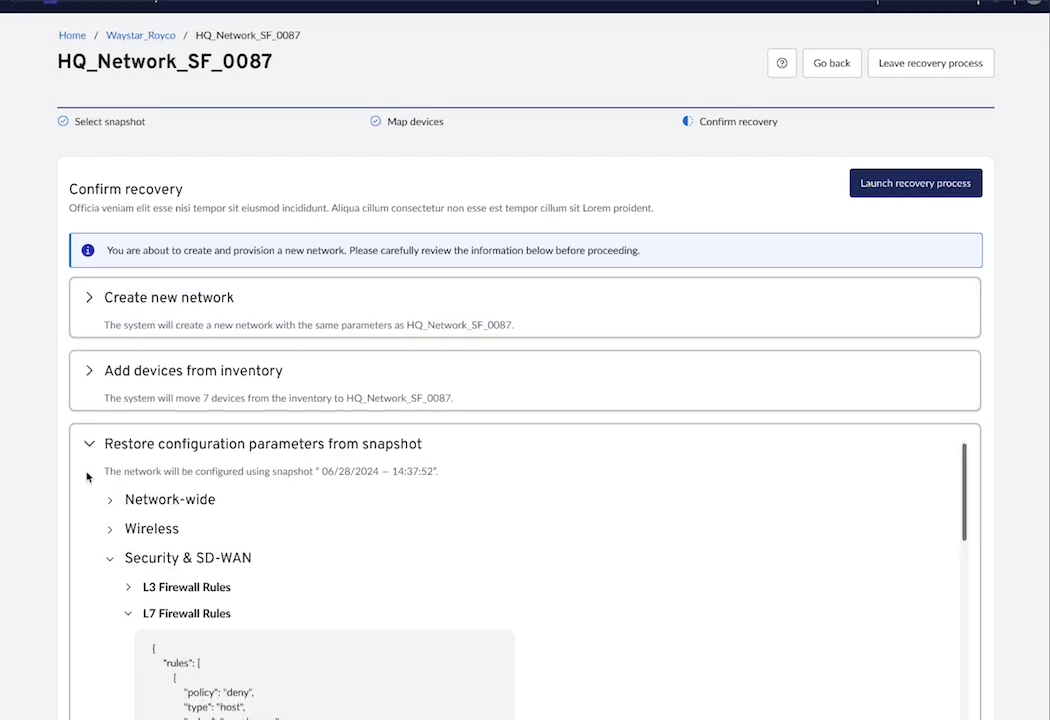
scroll(216, 634, "up", 1)
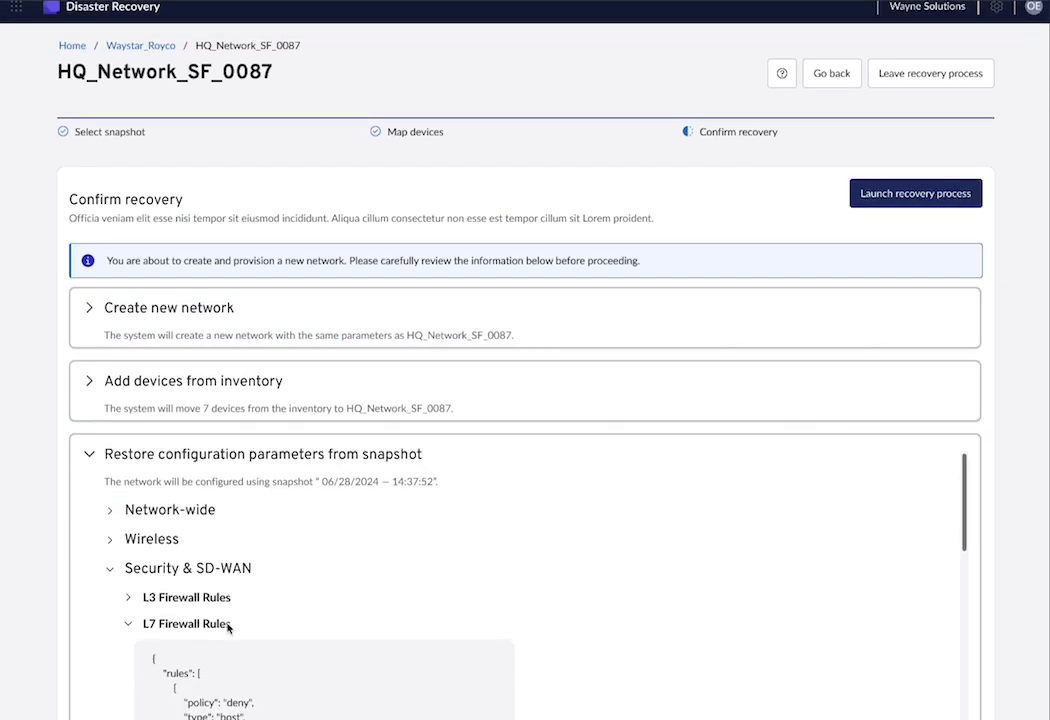
left_click(876, 191)
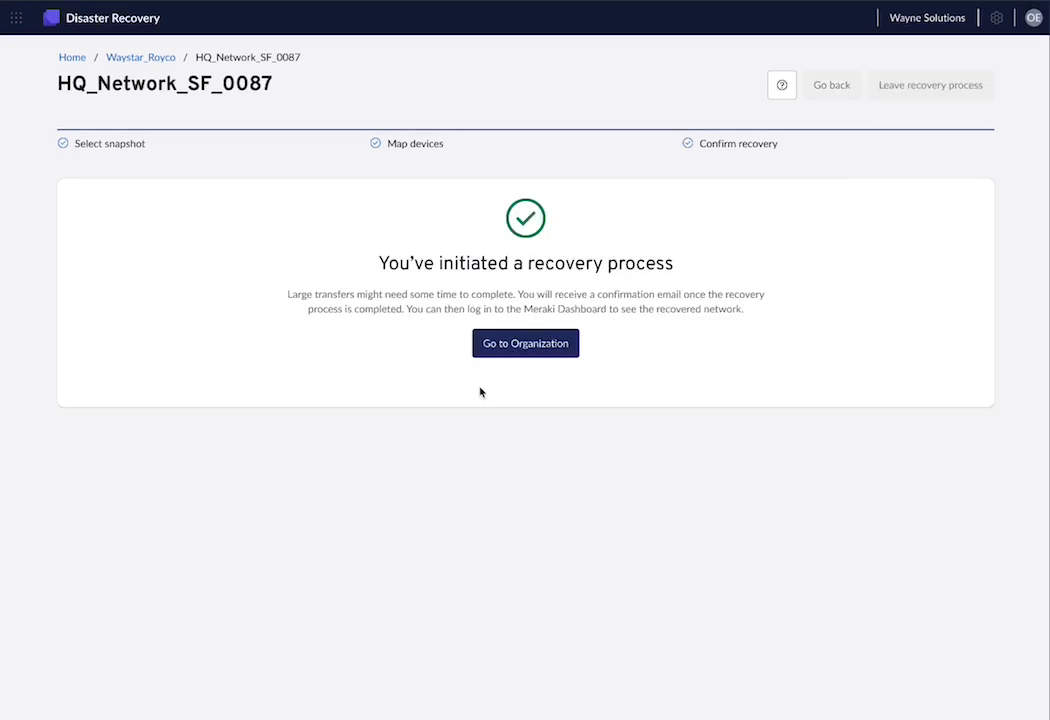
- Delete the Lab_Environment backups from the organization's configuration backups
left_click(516, 346)
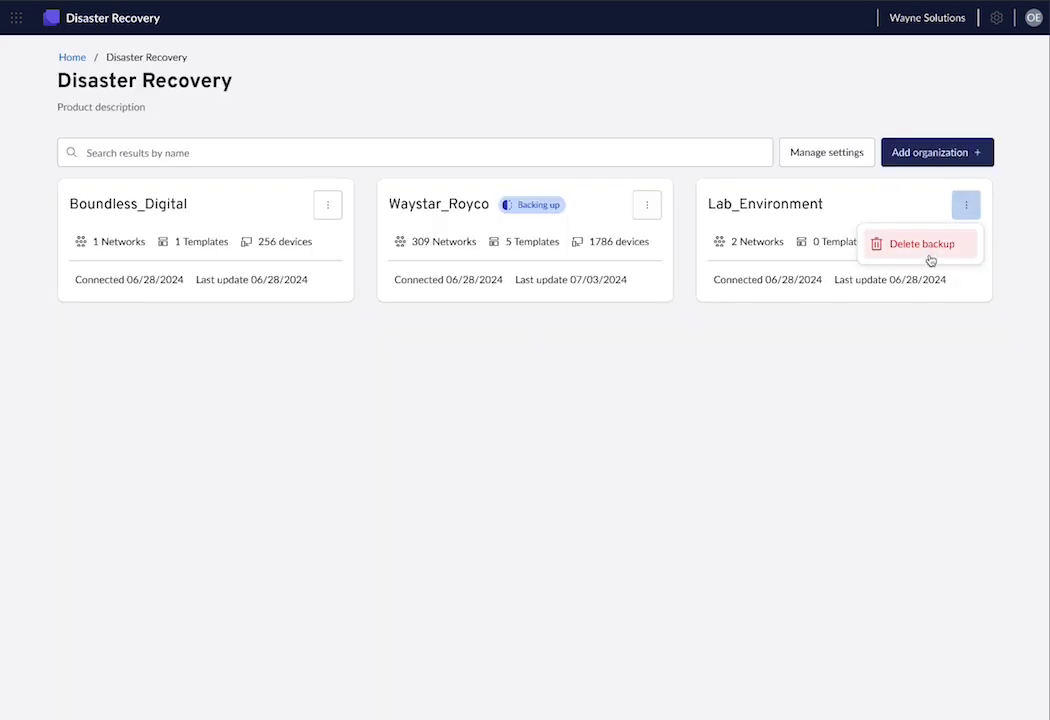
left_click(927, 250)
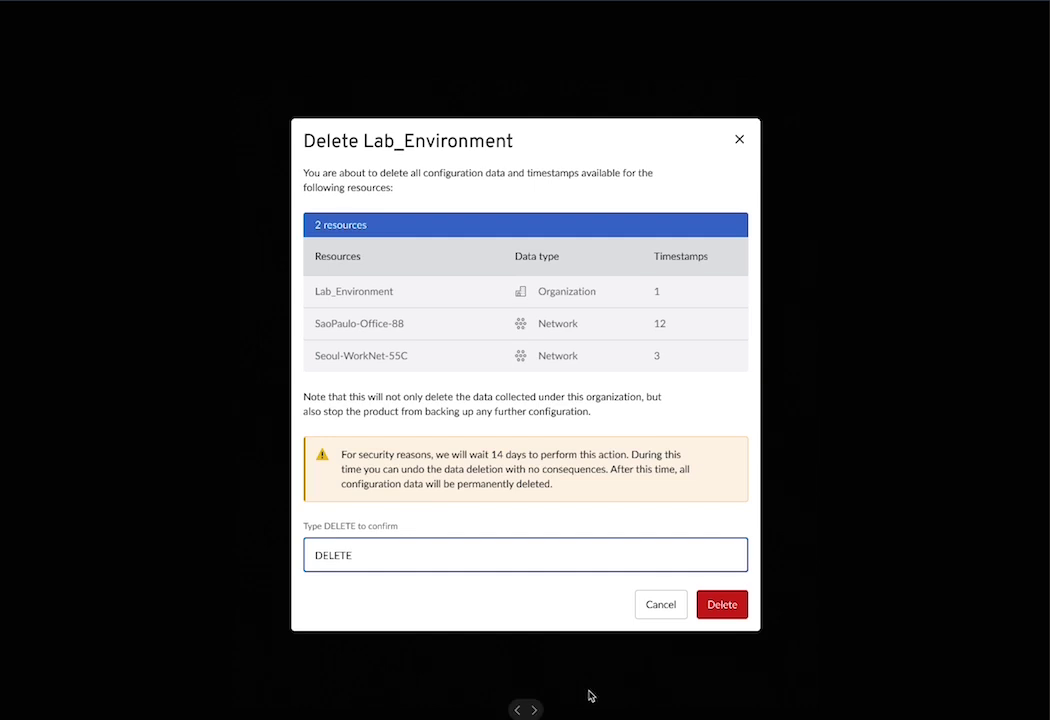
left_click(724, 605)
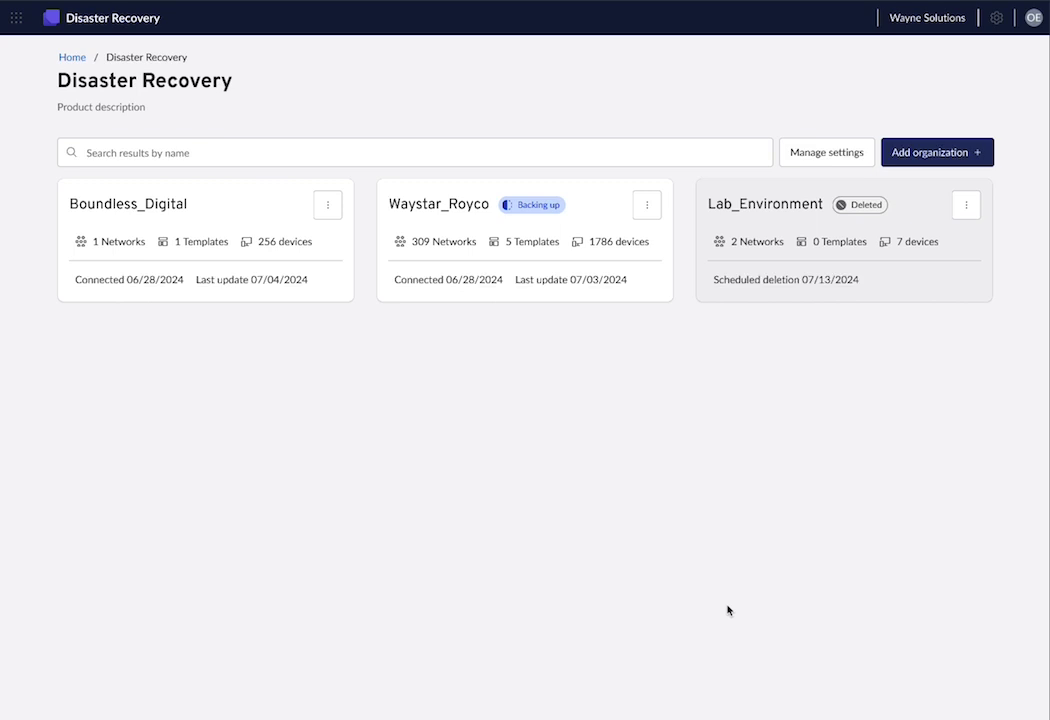
- Restore the Lab_Environment backups so it resumes backing up
left_click(965, 207)
left_click(932, 237)
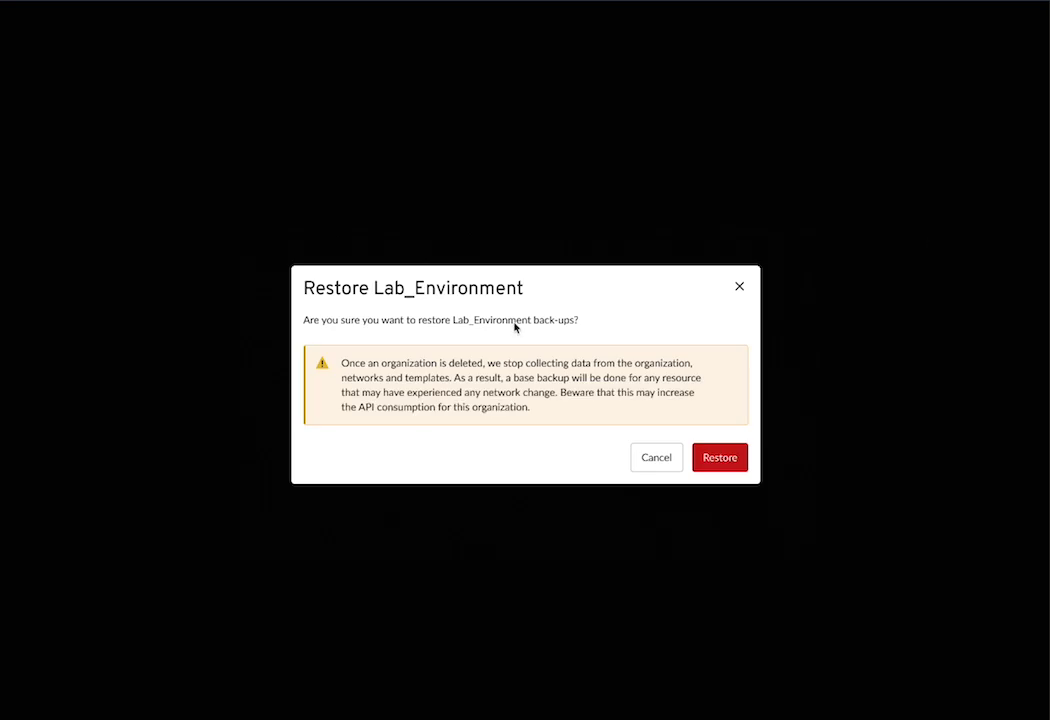
left_click(717, 460)
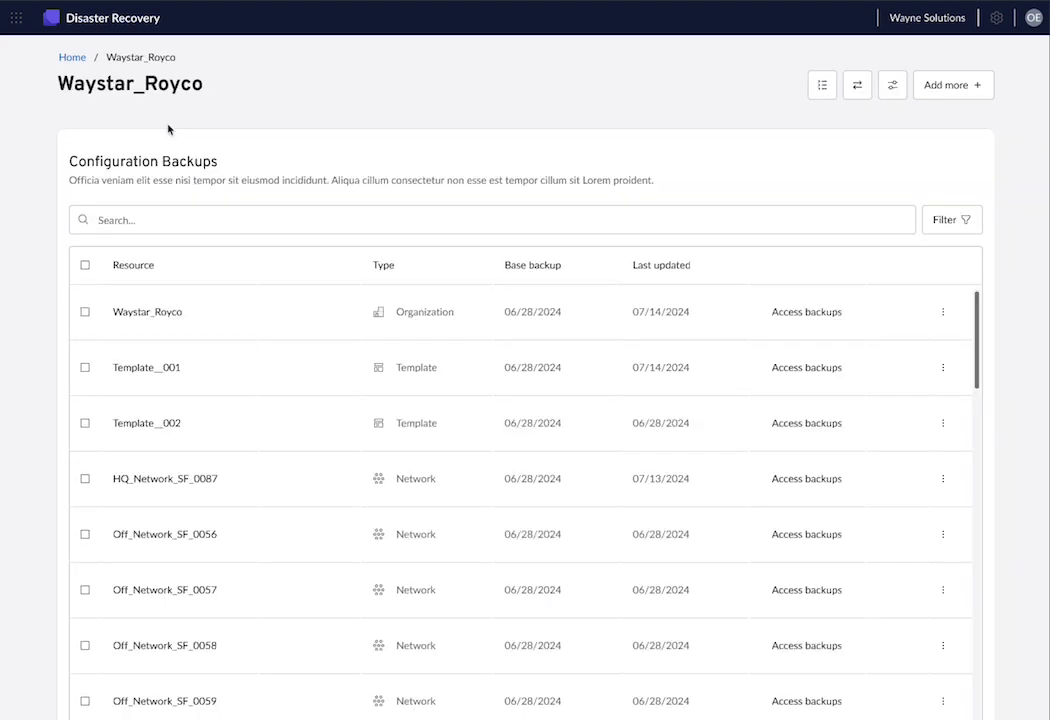
- Open Waystar_Royco's activity history and view the Wayne_Enterprises backup's operations status
left_click(169, 129)
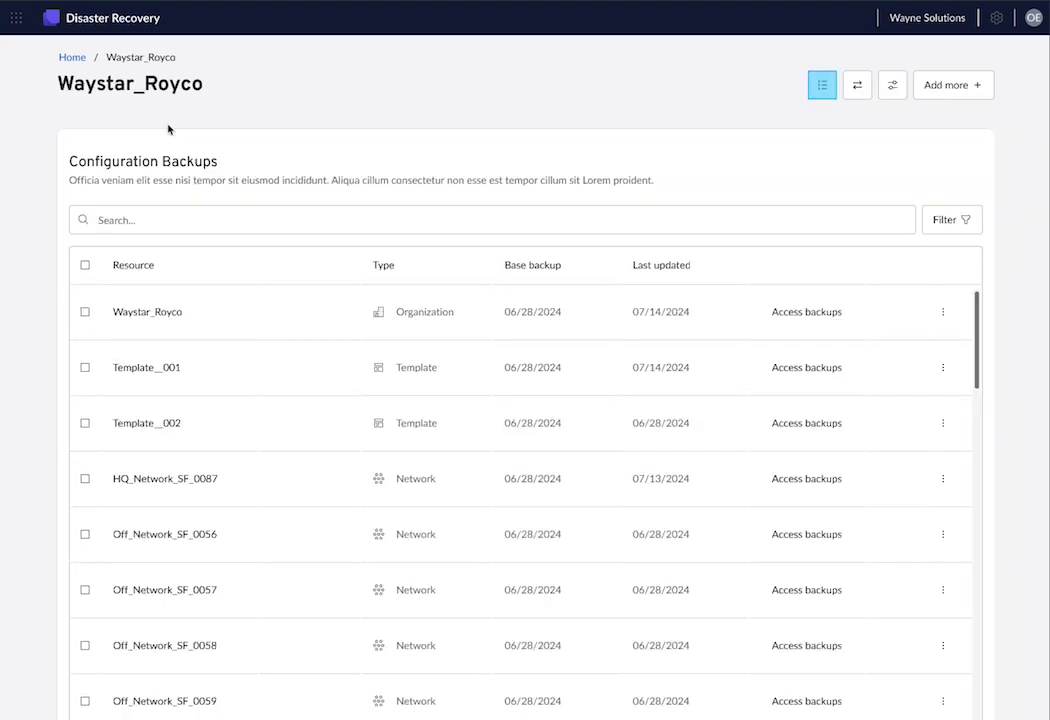
left_click(822, 97)
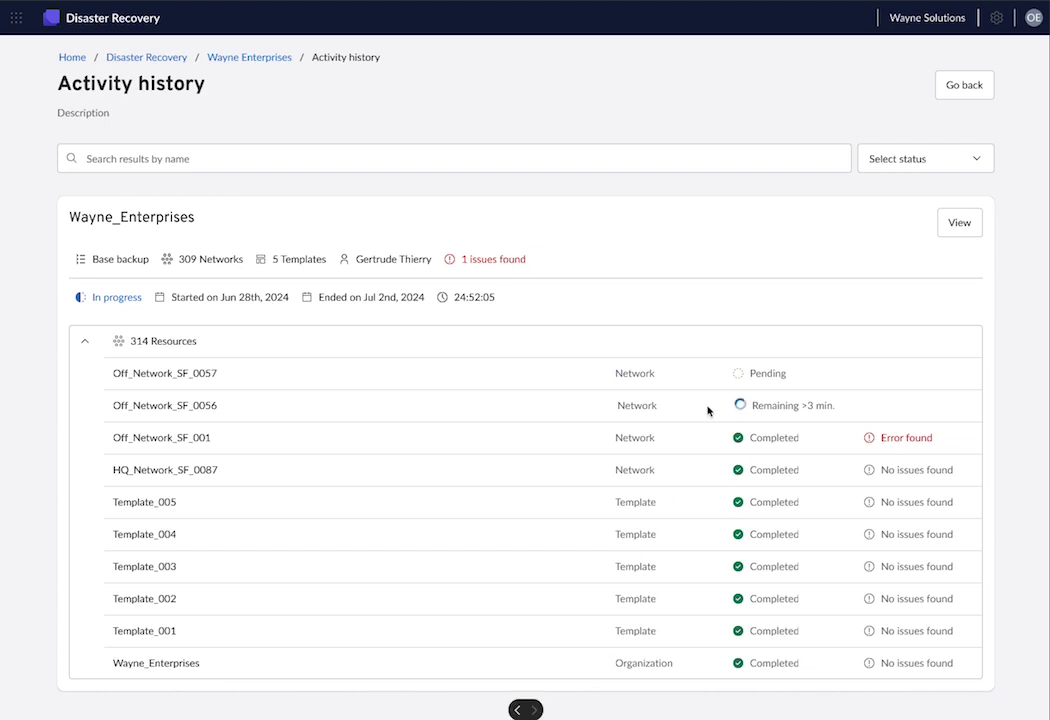
scroll(733, 311, "down", 1)
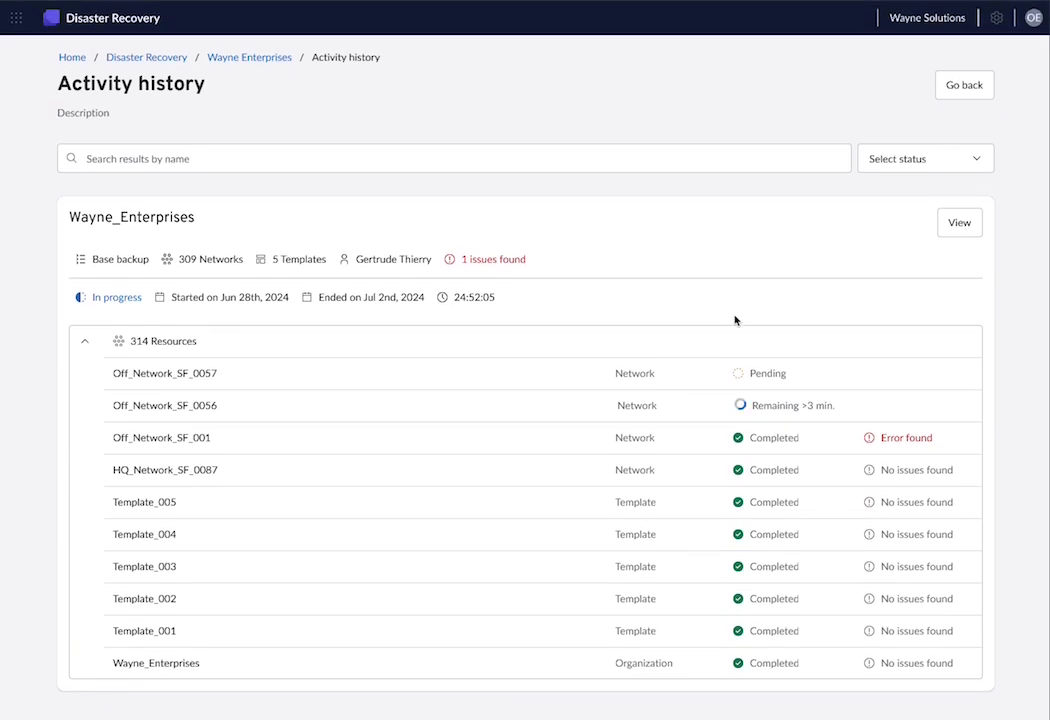
left_click(734, 314)
left_click(955, 221)
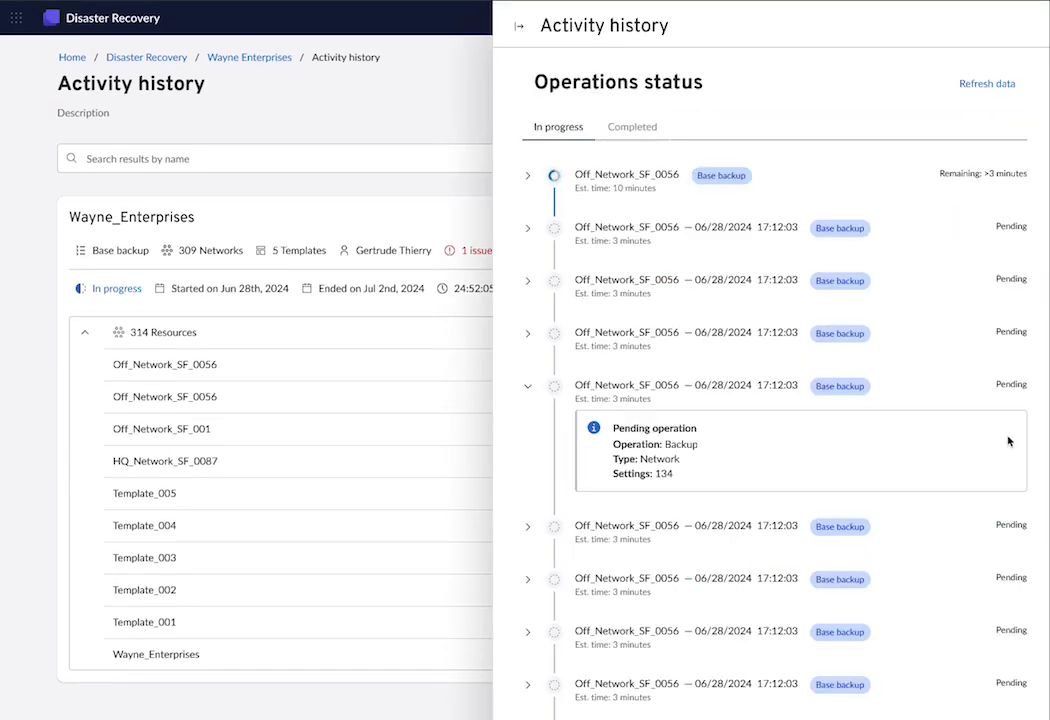
scroll(987, 398, "down", 1)
- Collapse the operations status panel and scroll through all activity history entries
left_click(519, 26)
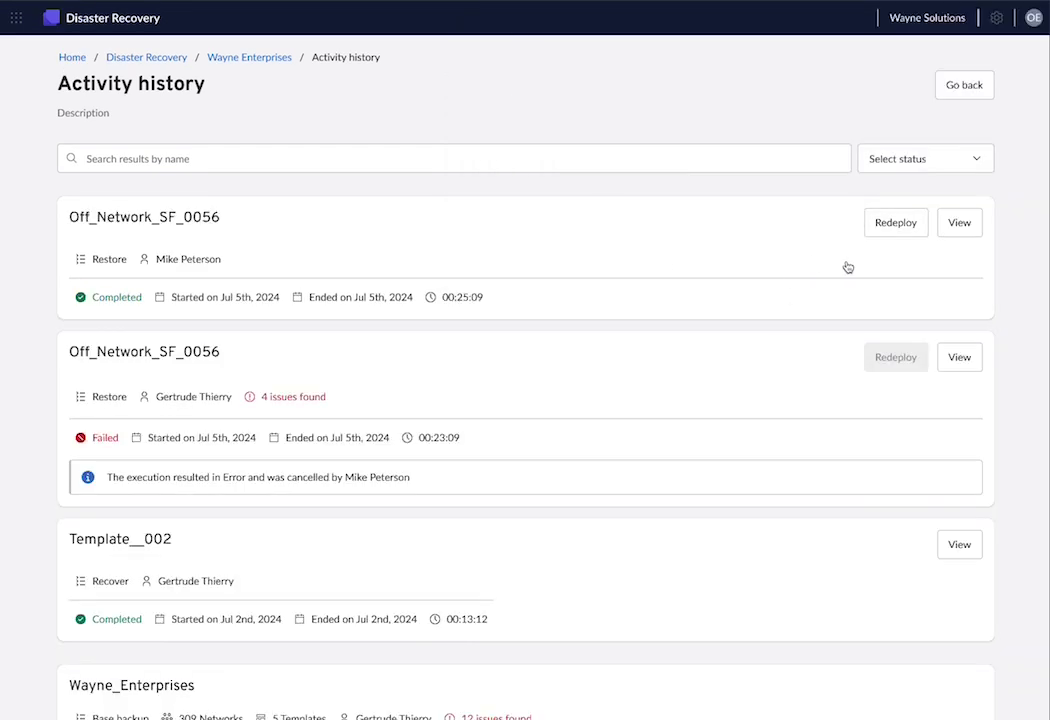
scroll(867, 242, "down", 1)
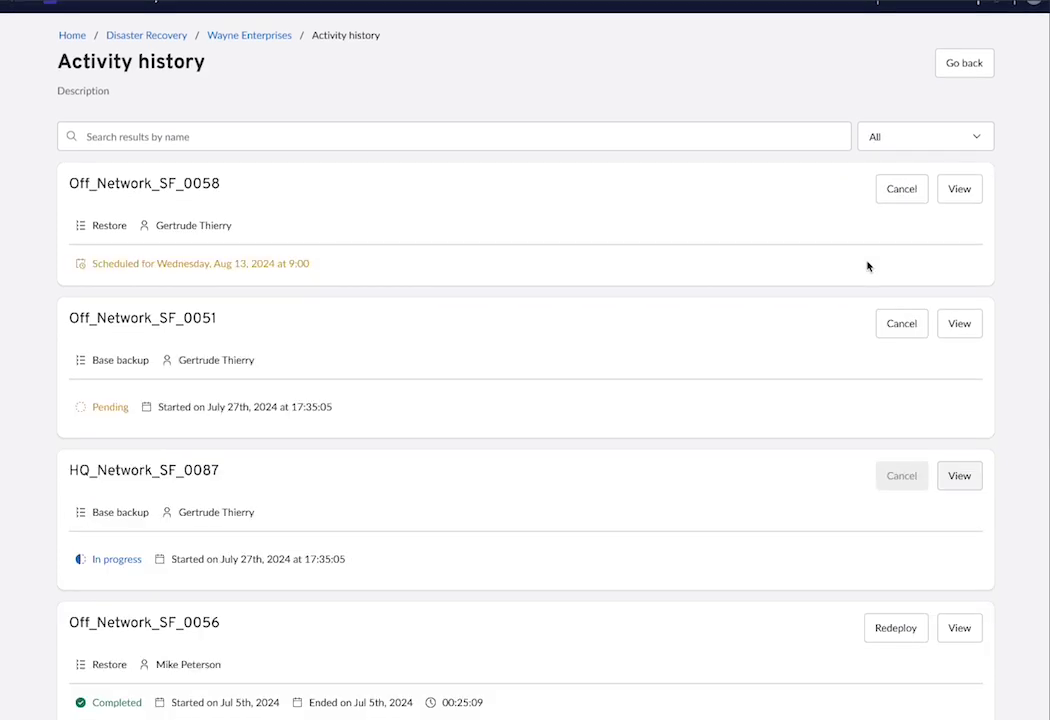
scroll(792, 464, "up", 1)
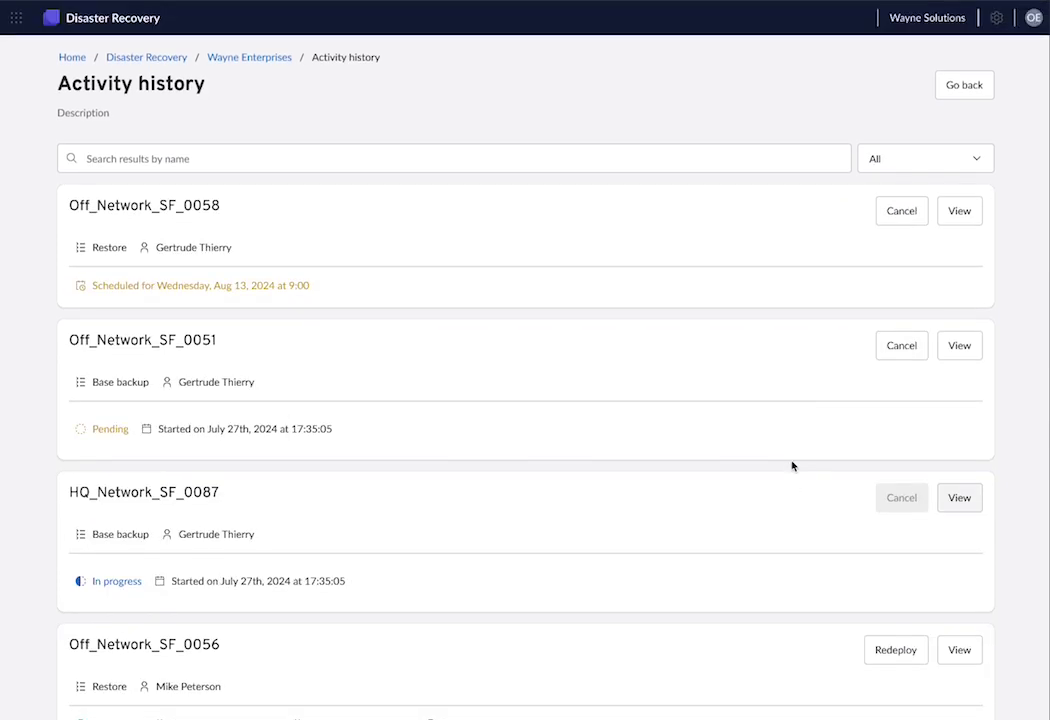